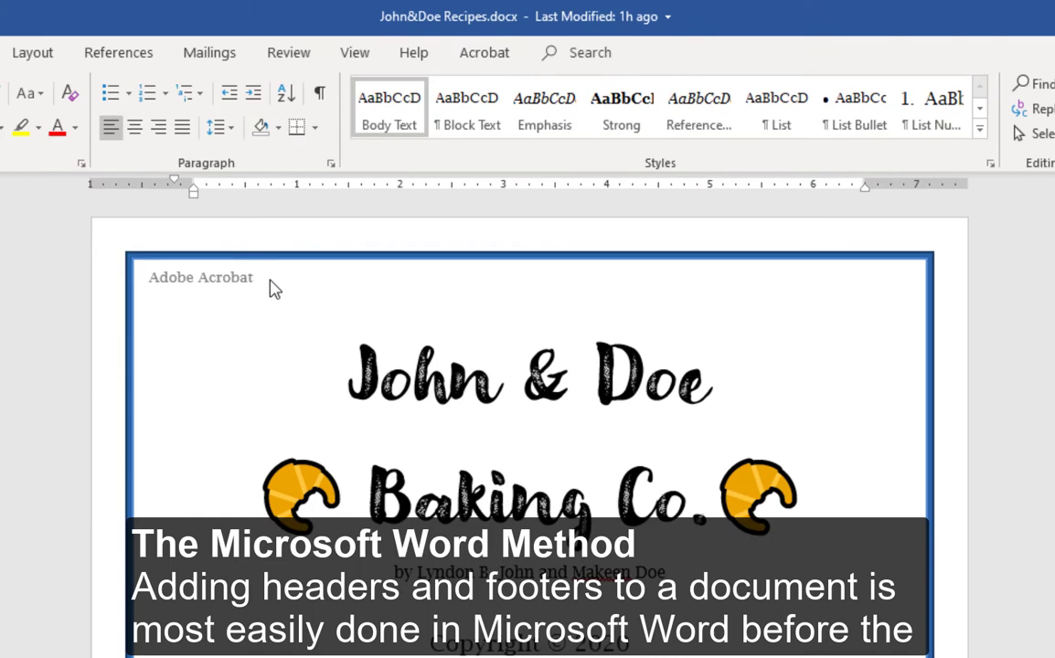
- Append ' Accessibility Guide' to Word's header so it reads 'Adobe Acrobat Accessibility Guide'
double_click(270, 287)
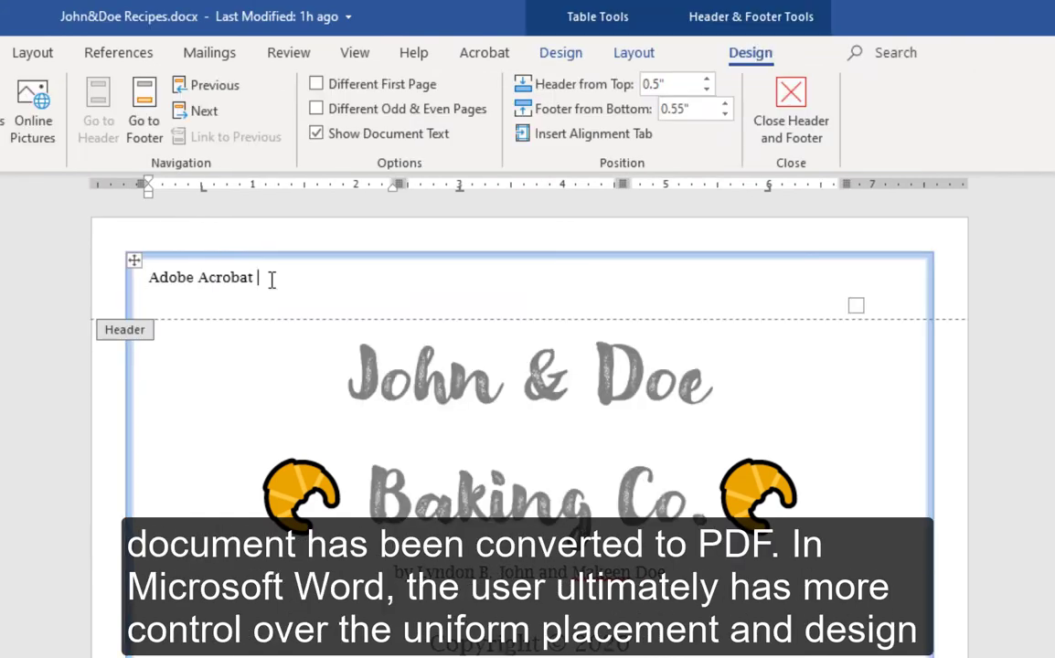
text(Accessibility Guide)
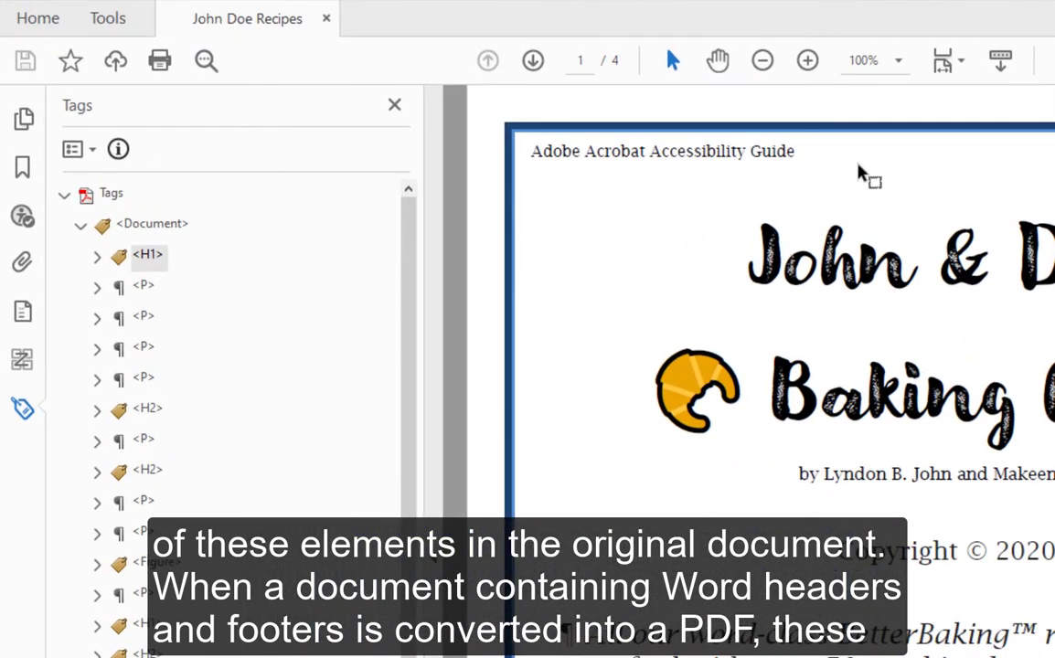
- Tag the 'Adobe Acrobat Accessibility Guide' header region as Text/Paragraph with the Reading Order tool
drag(797, 152, 554, 160)
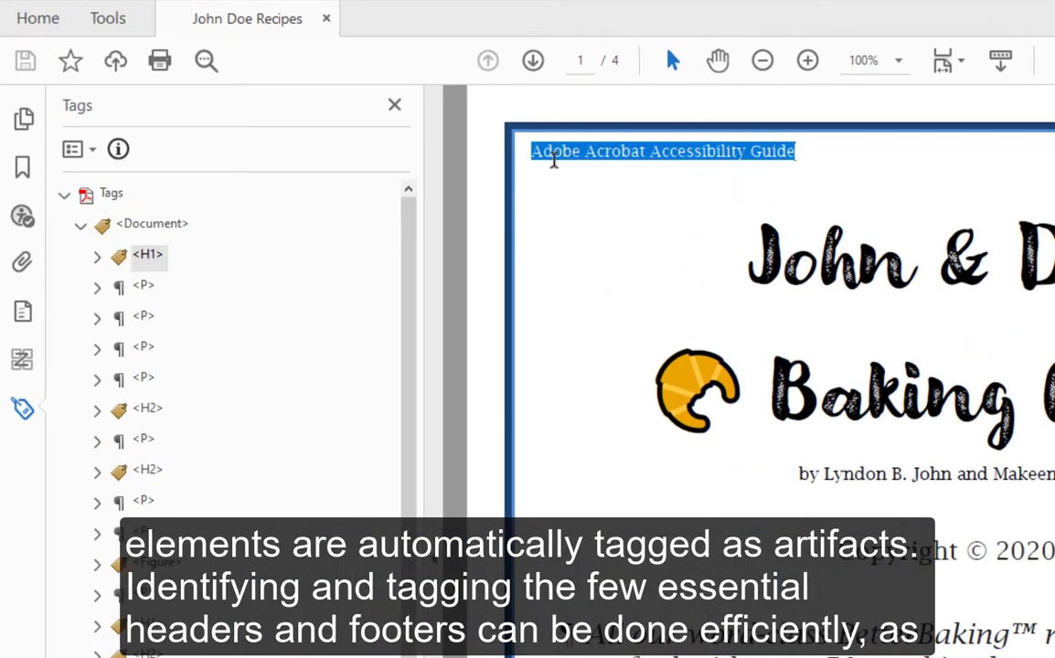
click(897, 169)
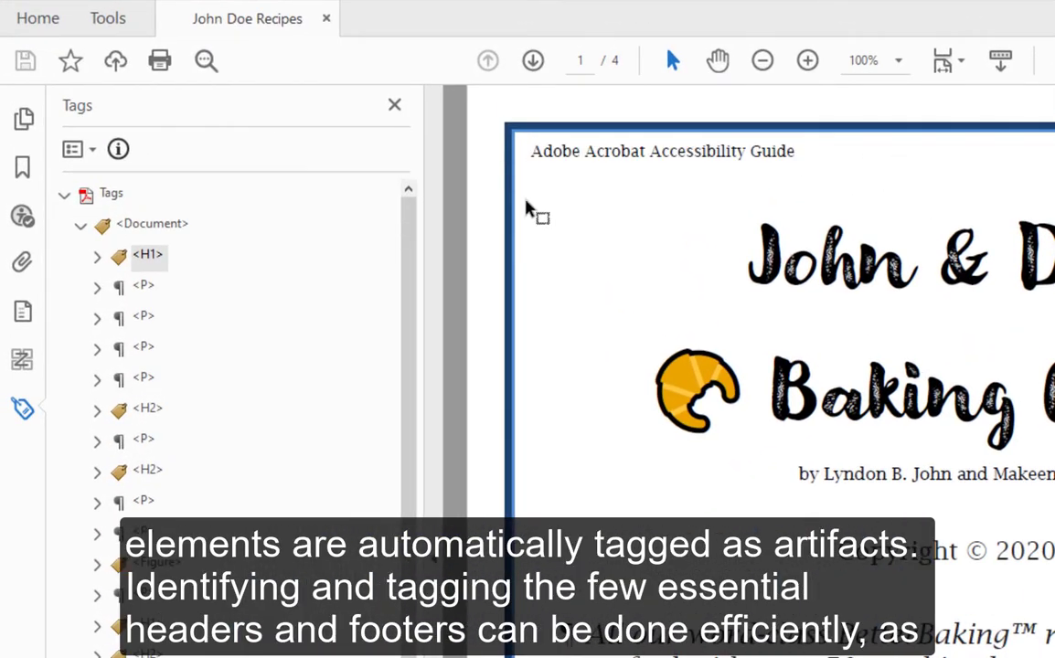
click(81, 151)
click(183, 383)
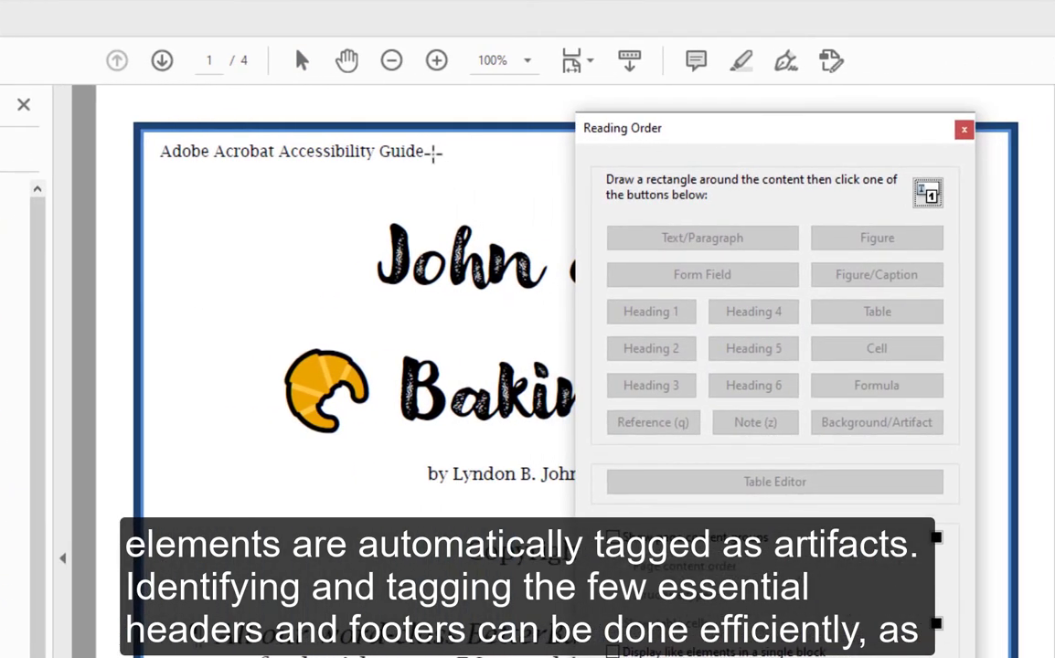
drag(435, 172, 139, 134)
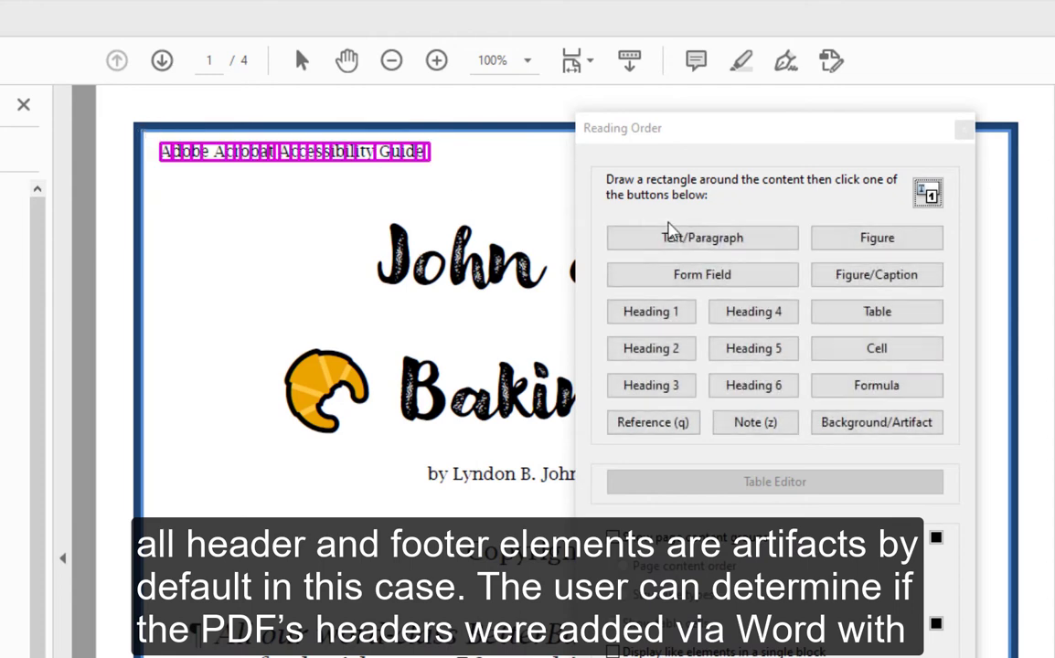
click(683, 238)
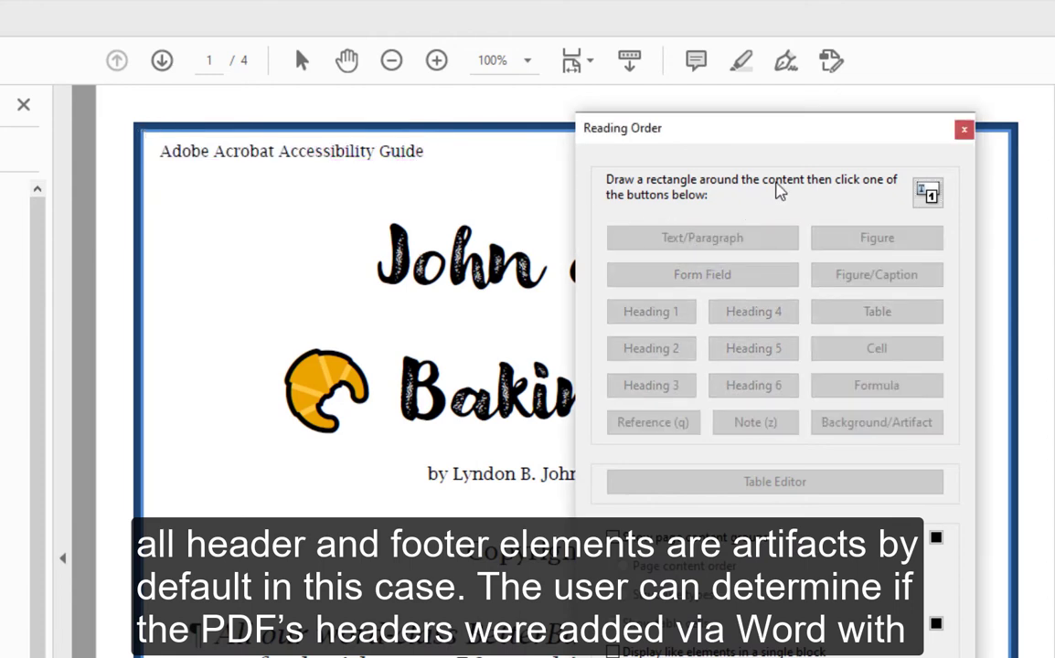
click(963, 130)
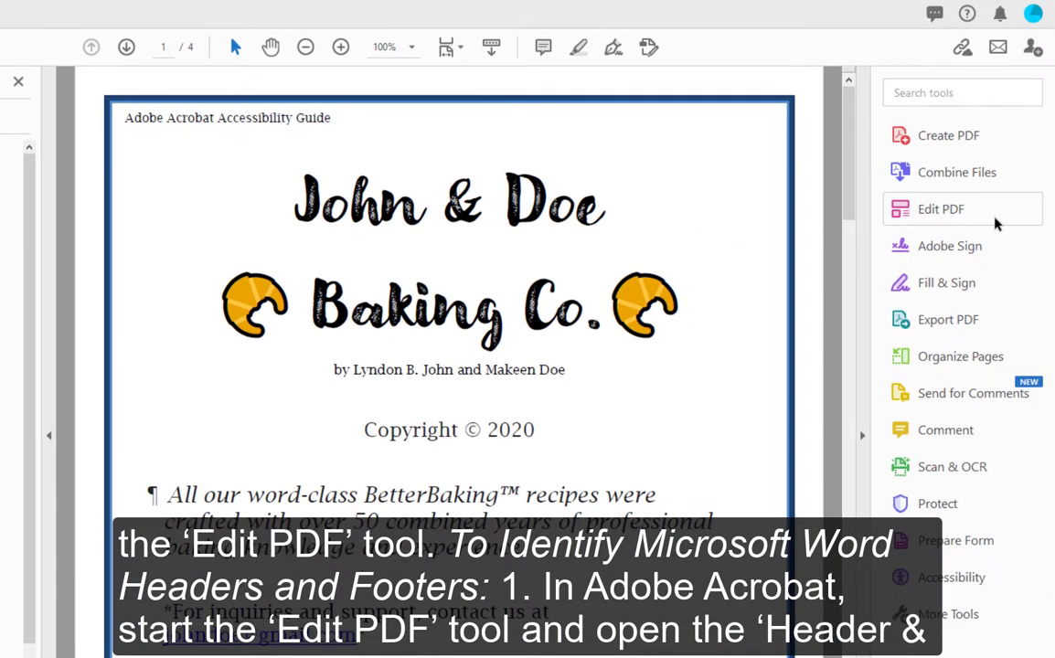
- In Edit PDF, attempt Header & Footer > Update, which reports the header cannot be updated
click(995, 223)
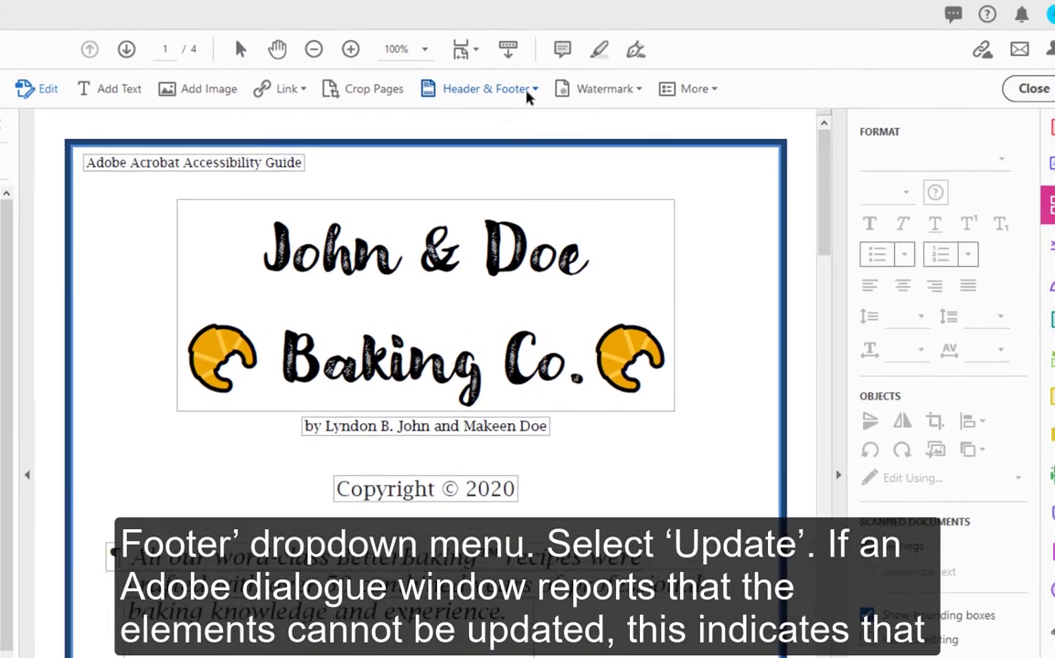
click(535, 84)
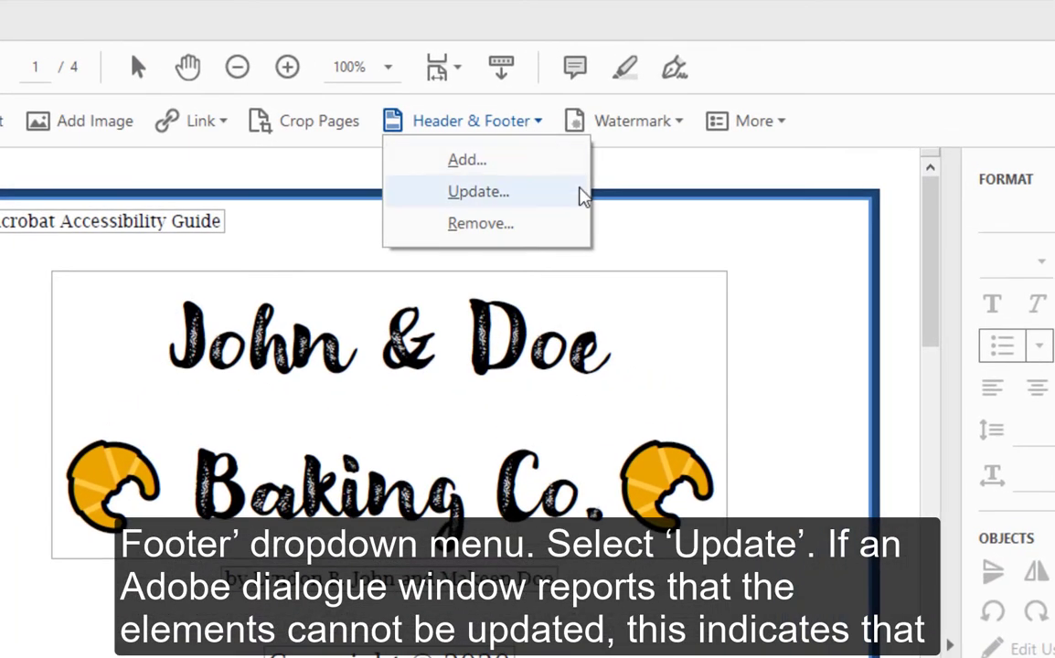
click(580, 194)
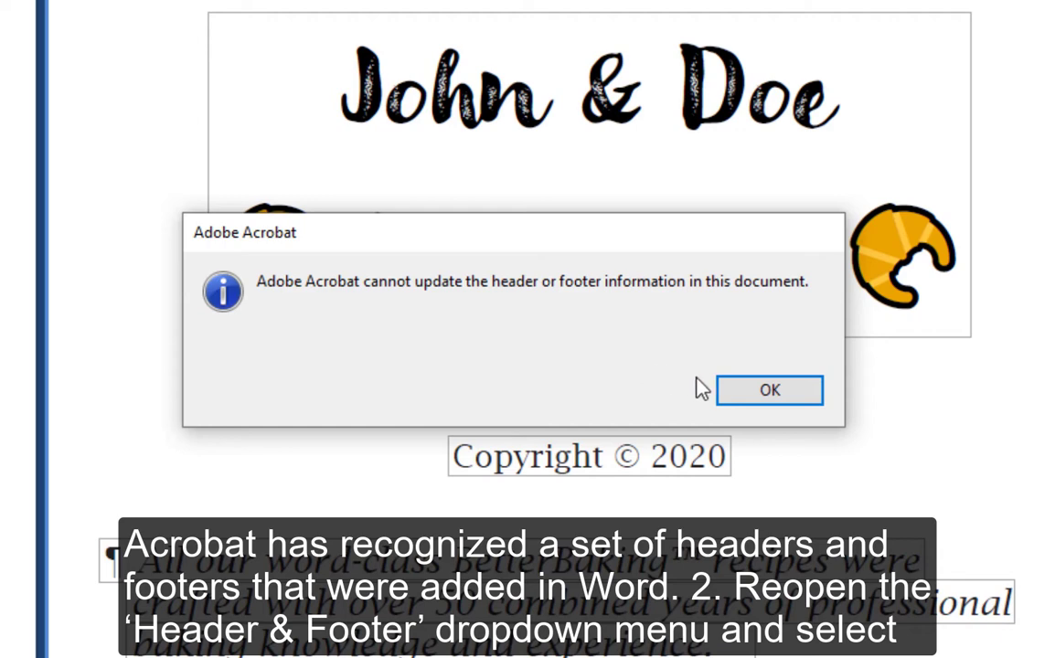
- Dismiss the cannot-update error, start adding a new header, then cancel the replace prompt
click(730, 395)
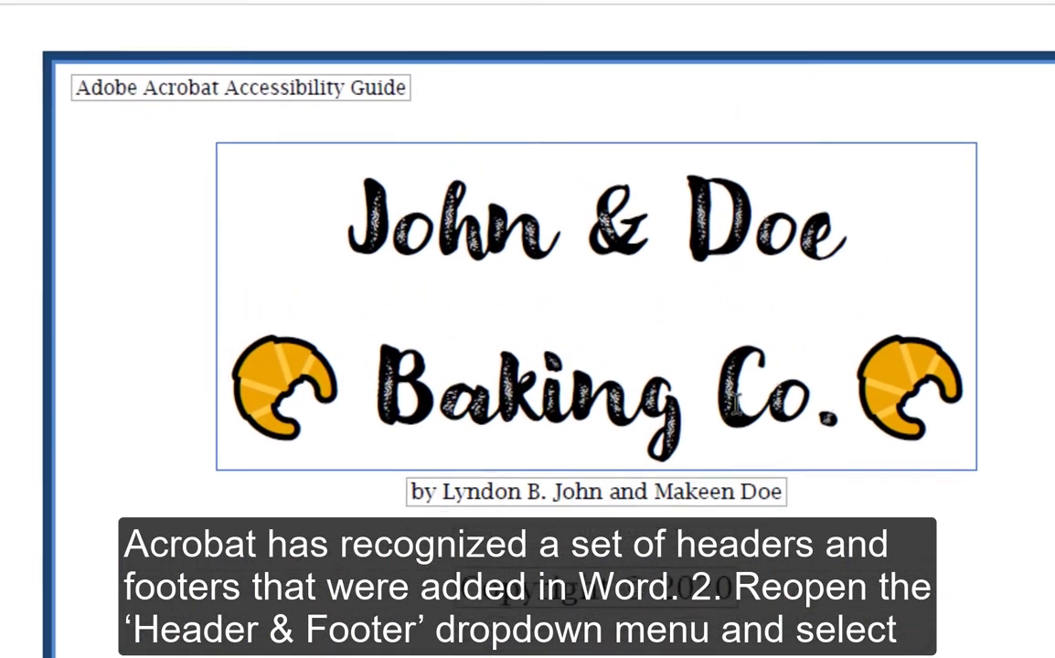
click(737, 25)
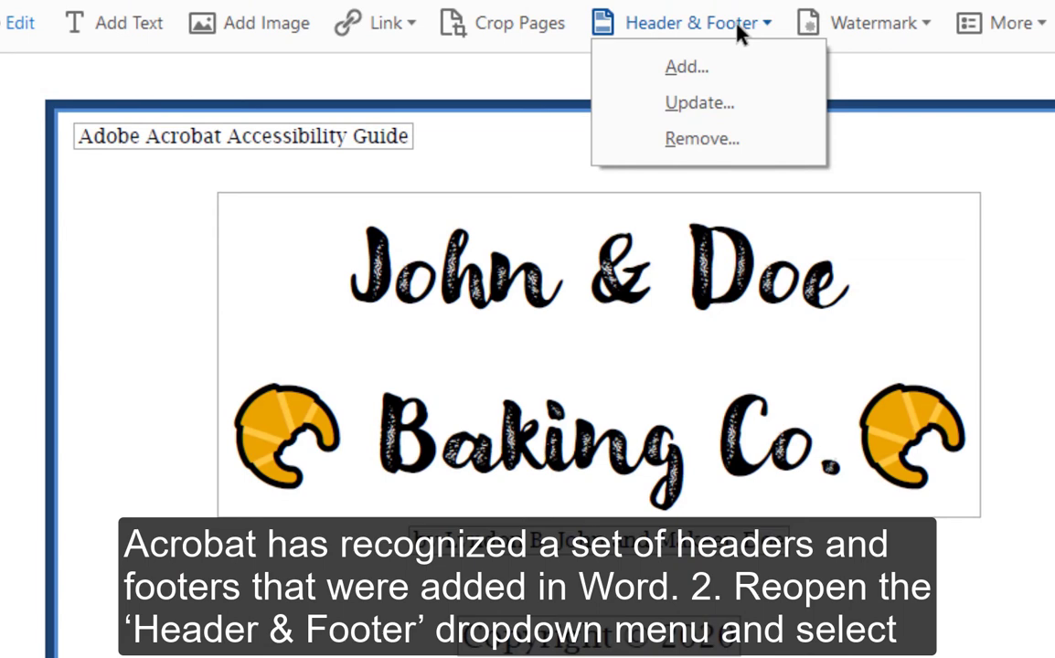
click(783, 69)
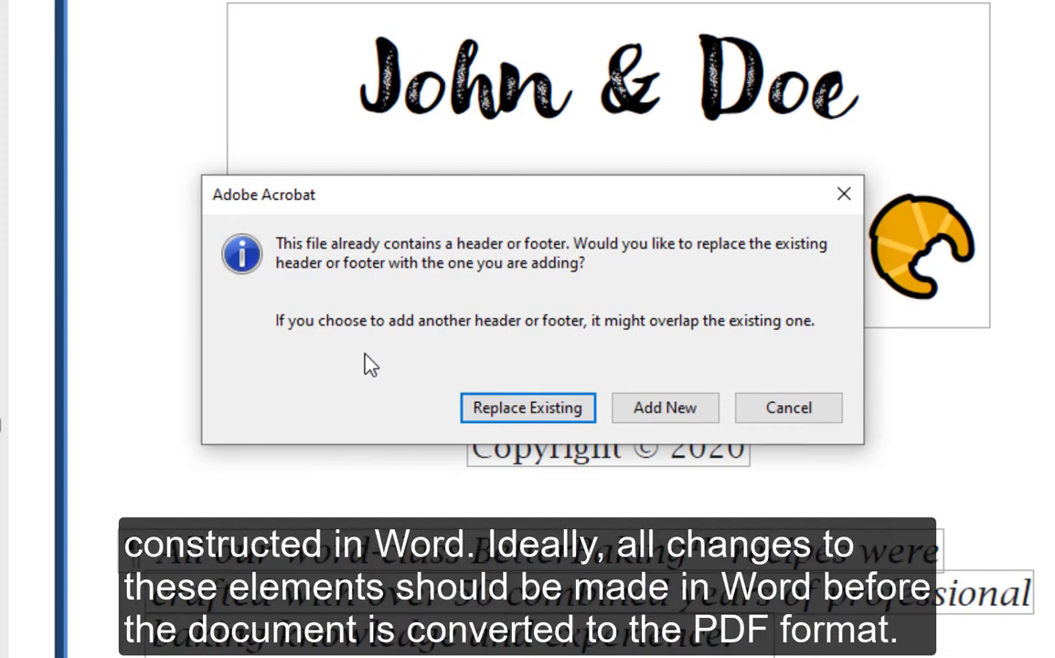
click(783, 411)
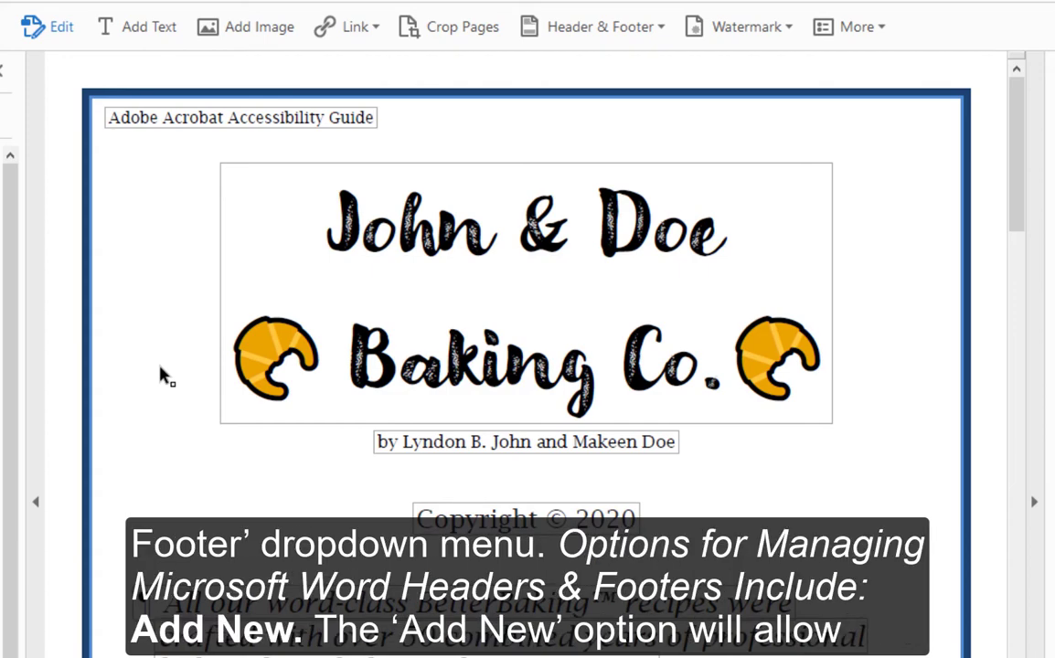
- Abandon another Add Header attempt and exit Edit PDF back to the tools list
click(638, 28)
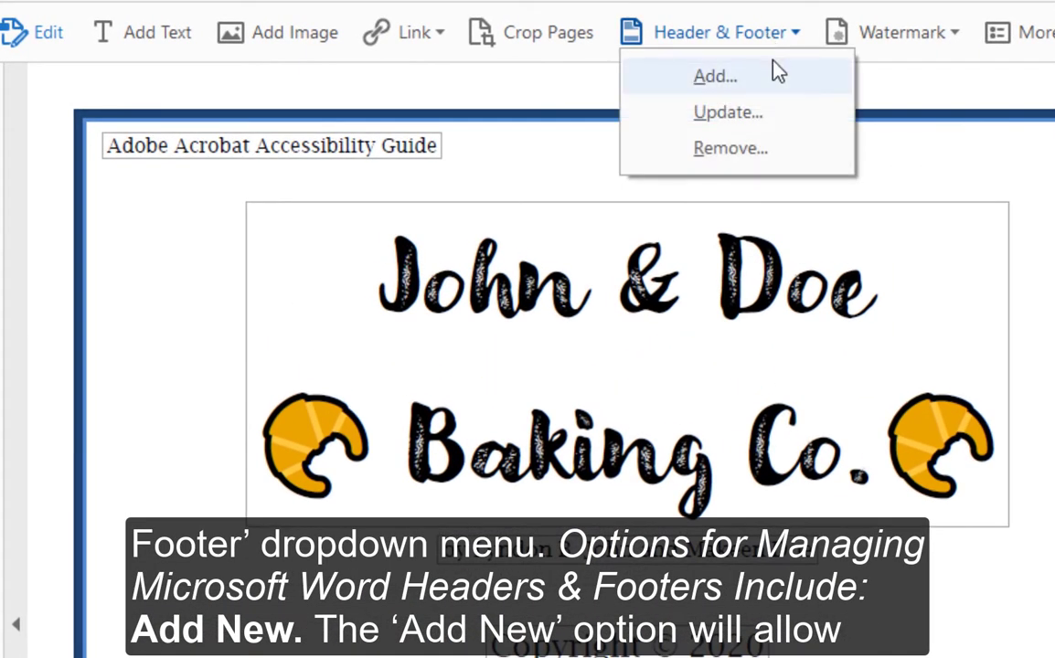
click(777, 73)
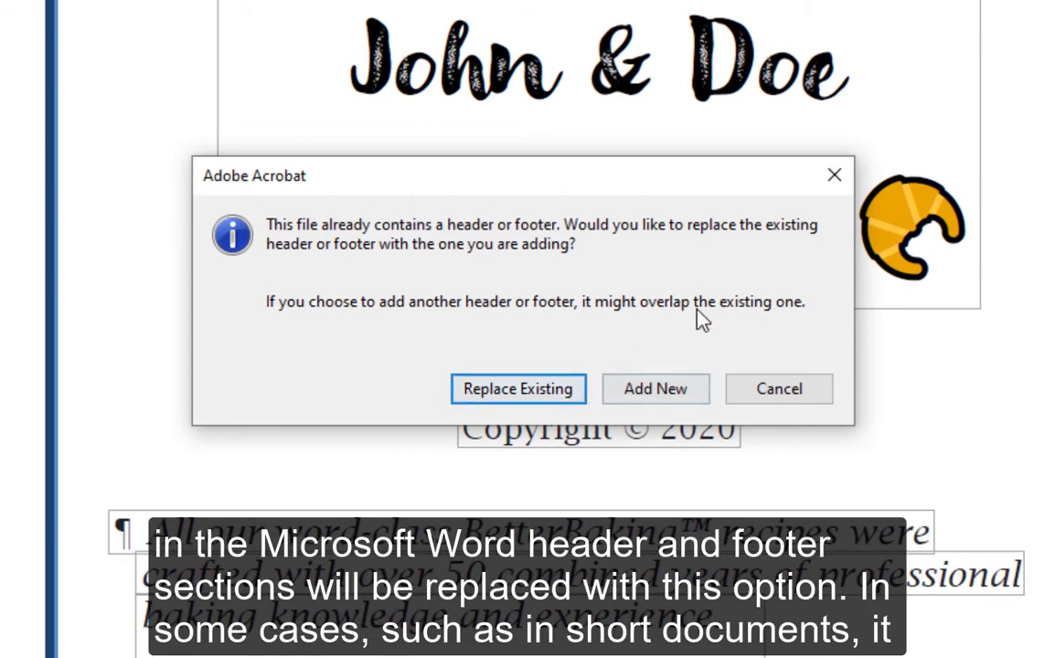
click(835, 177)
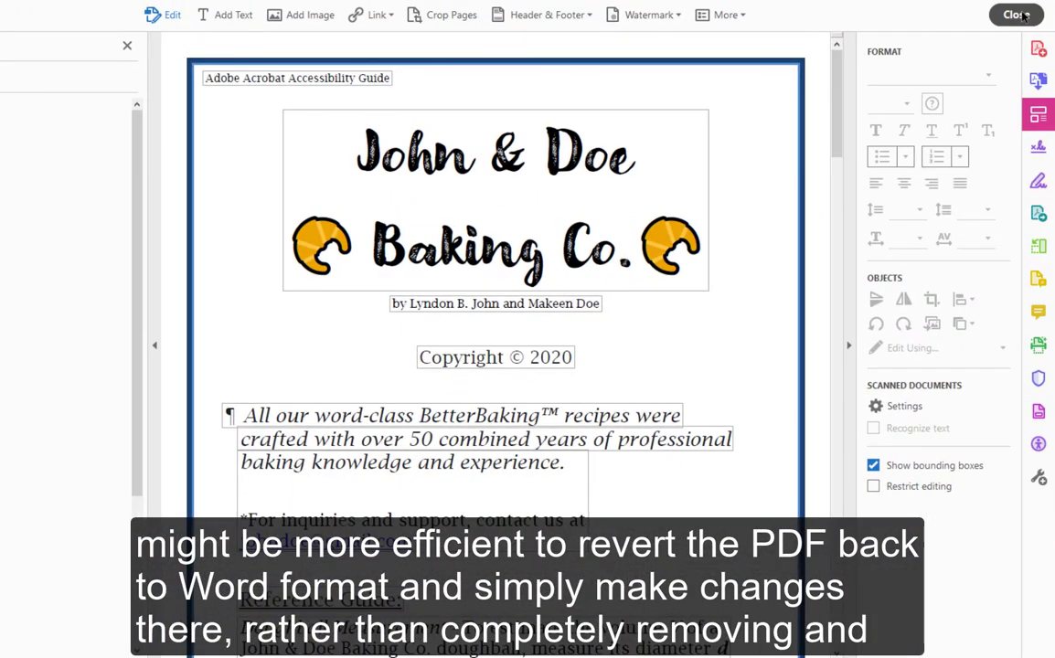
click(1017, 15)
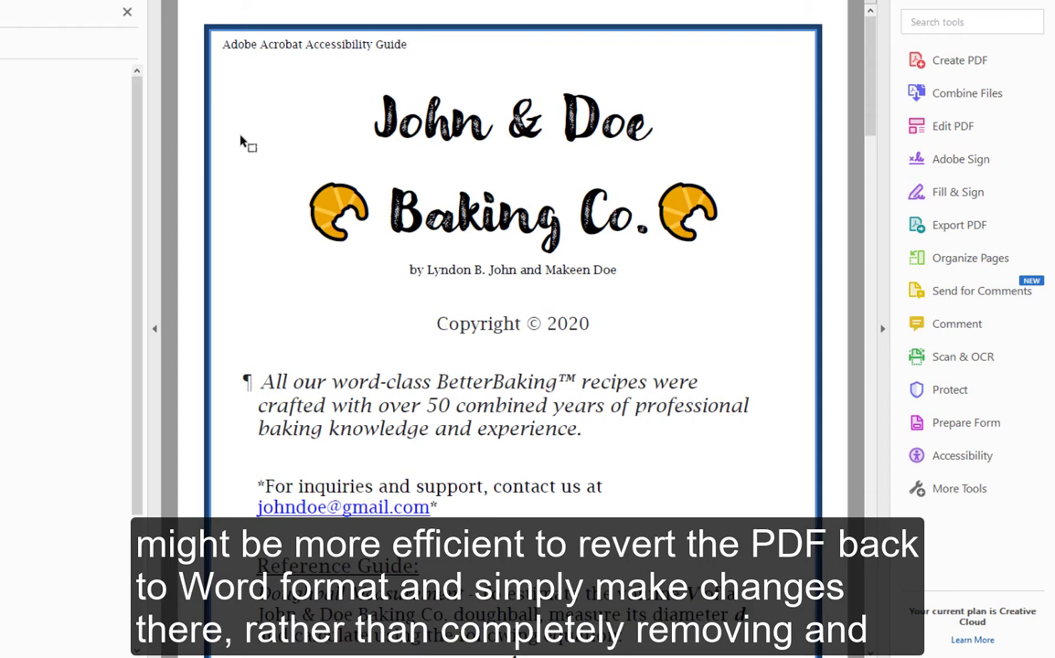
- Scroll down to check the page 1 footer, then scroll back to the top
scroll(251, 217, down, 5)
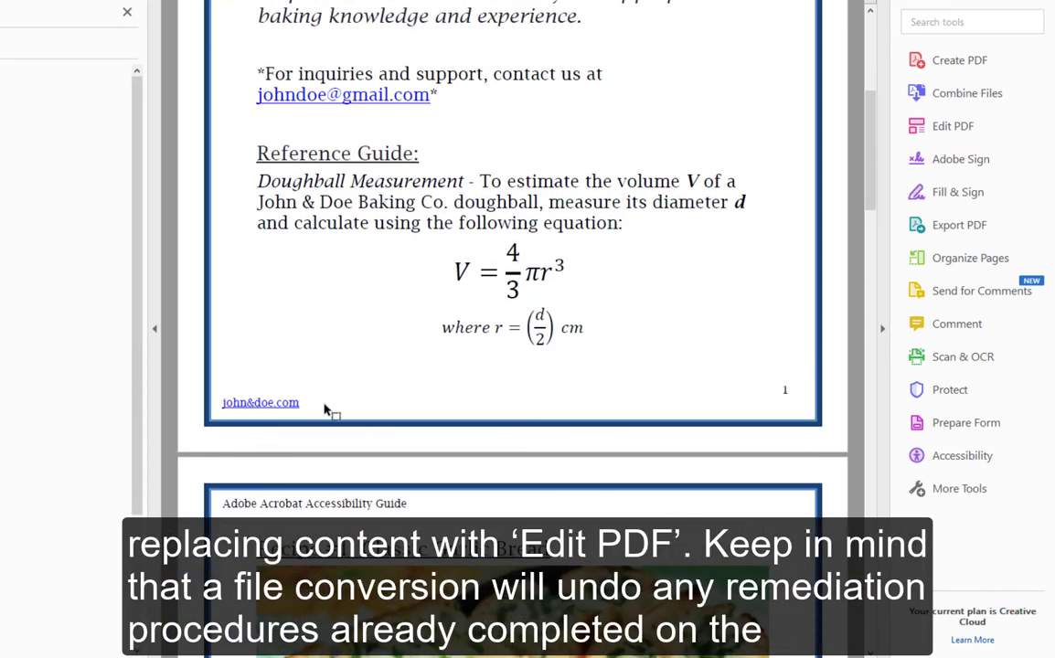
scroll(320, 274, up, 7)
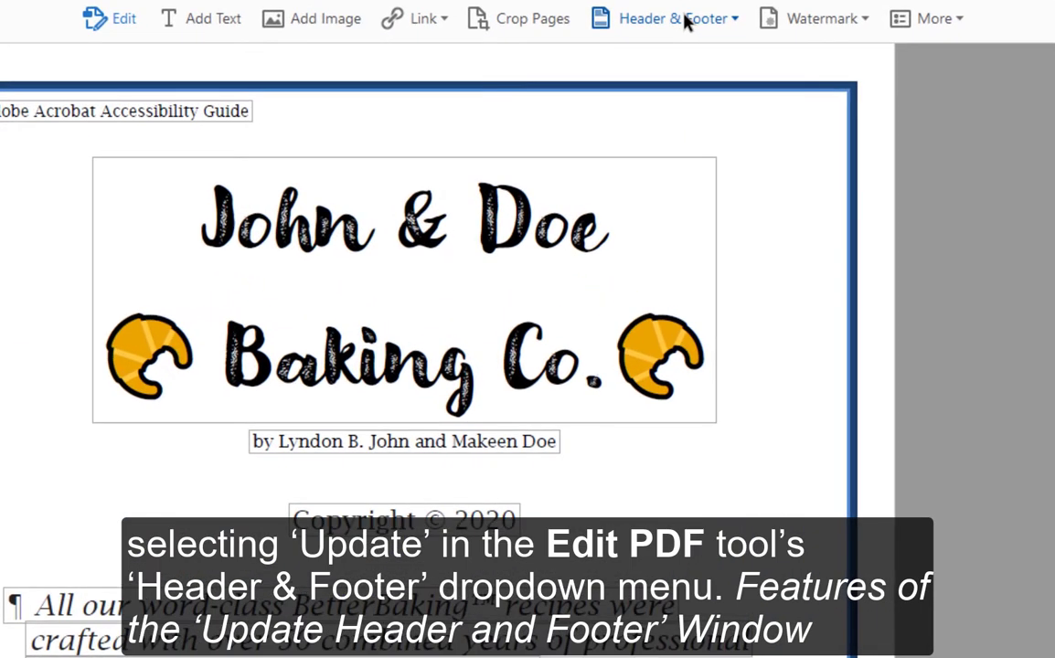
- Open the Update Header and Footer dialog, showing Arial size 8 and empty header fields
click(617, 96)
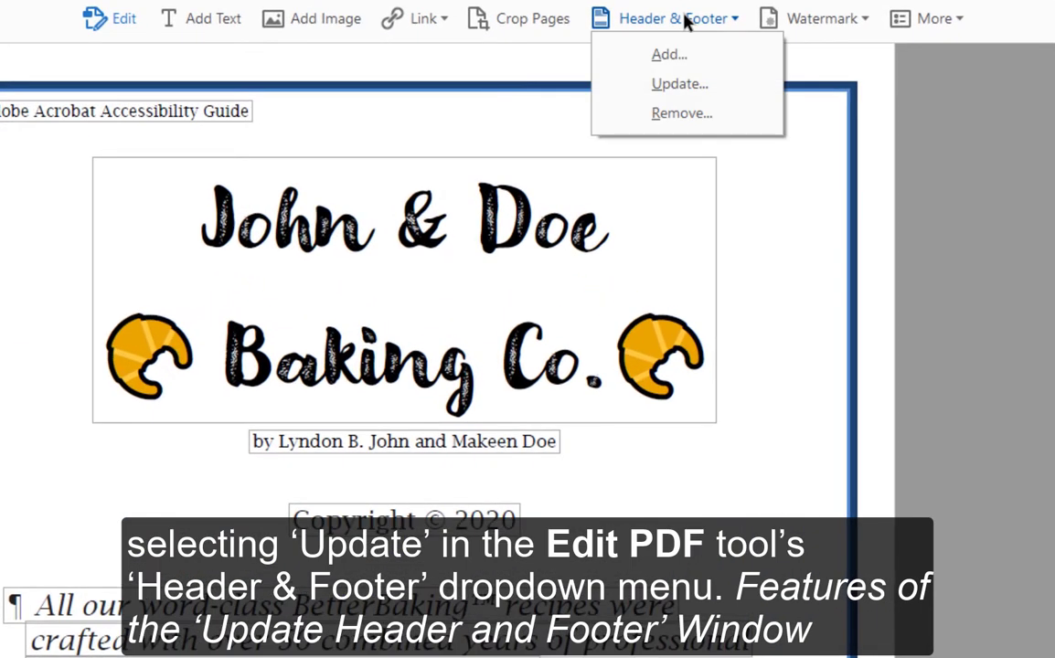
click(746, 89)
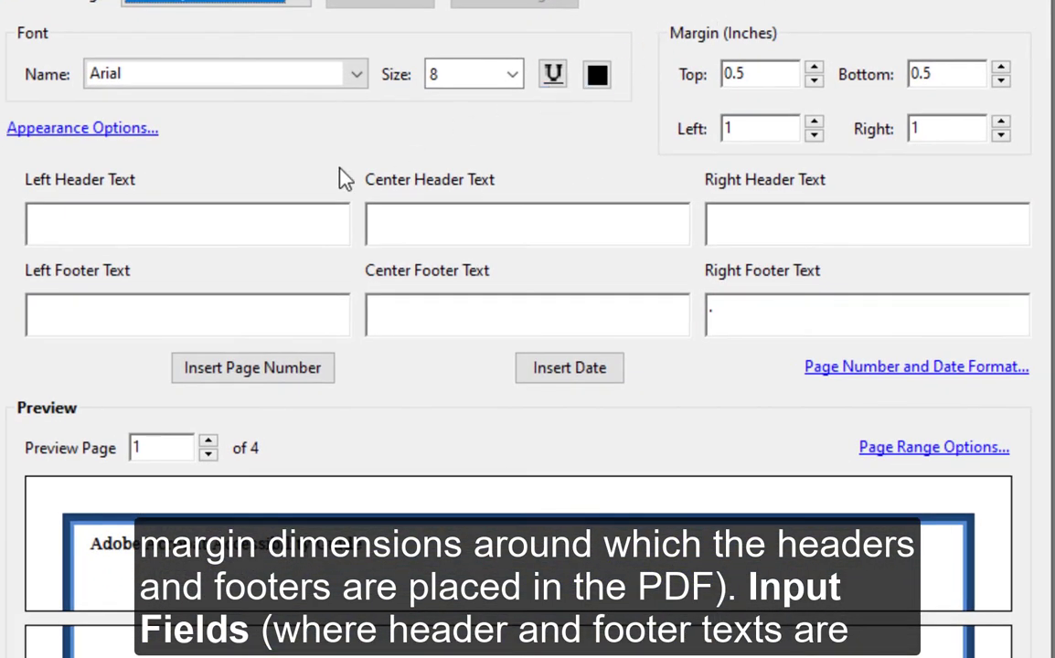
- Leave the Left Header Text empty, clearing the pasted guide title
click(186, 225)
text(Adobe Acrobat Accessibility Guide)
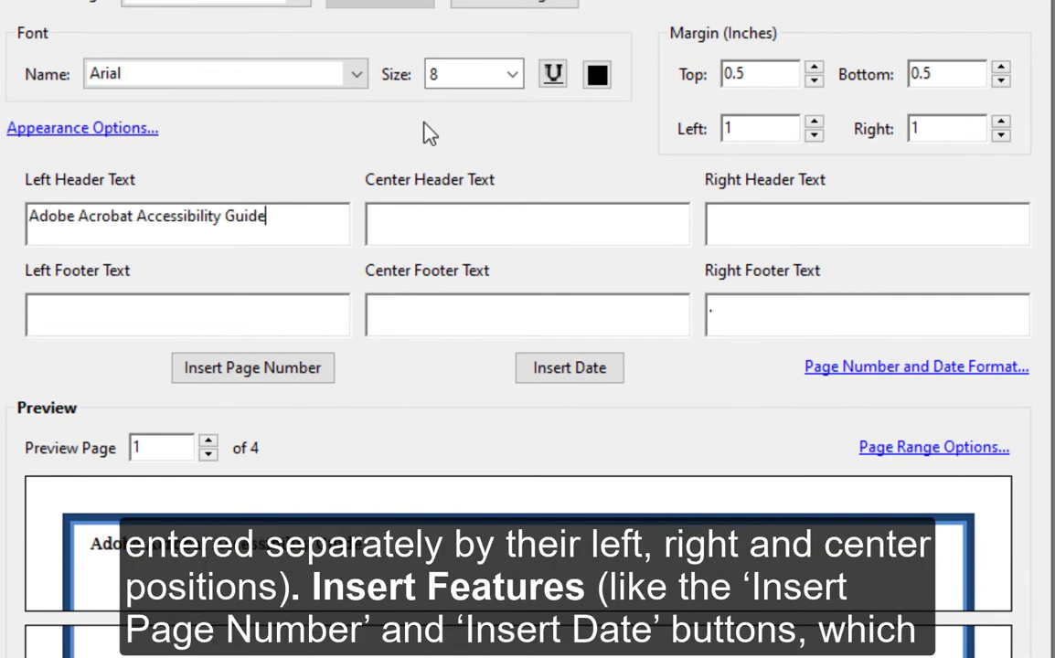
key(ctrl+a)
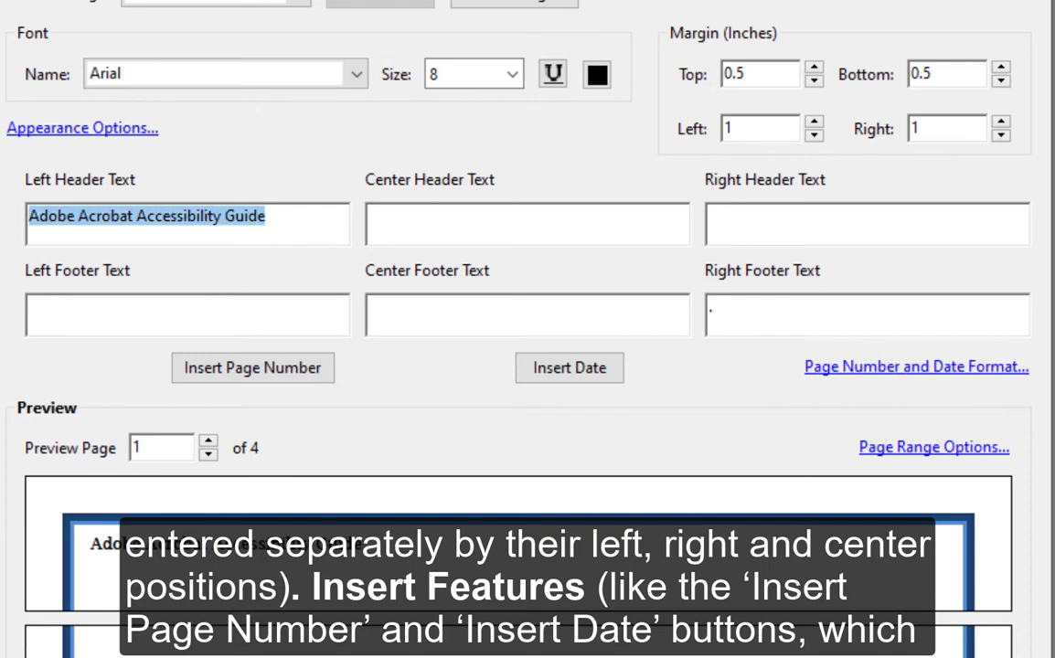
key(Delete)
- Insert a page number in the Center Footer and an m/d date in the Left Footer
click(432, 311)
click(299, 370)
click(287, 312)
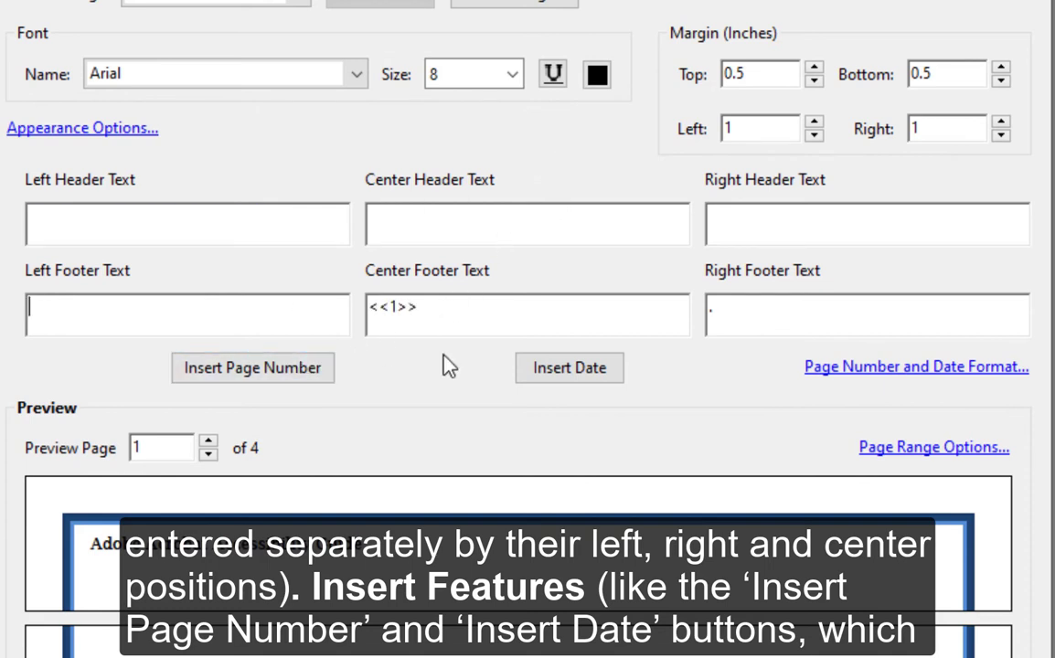
click(576, 375)
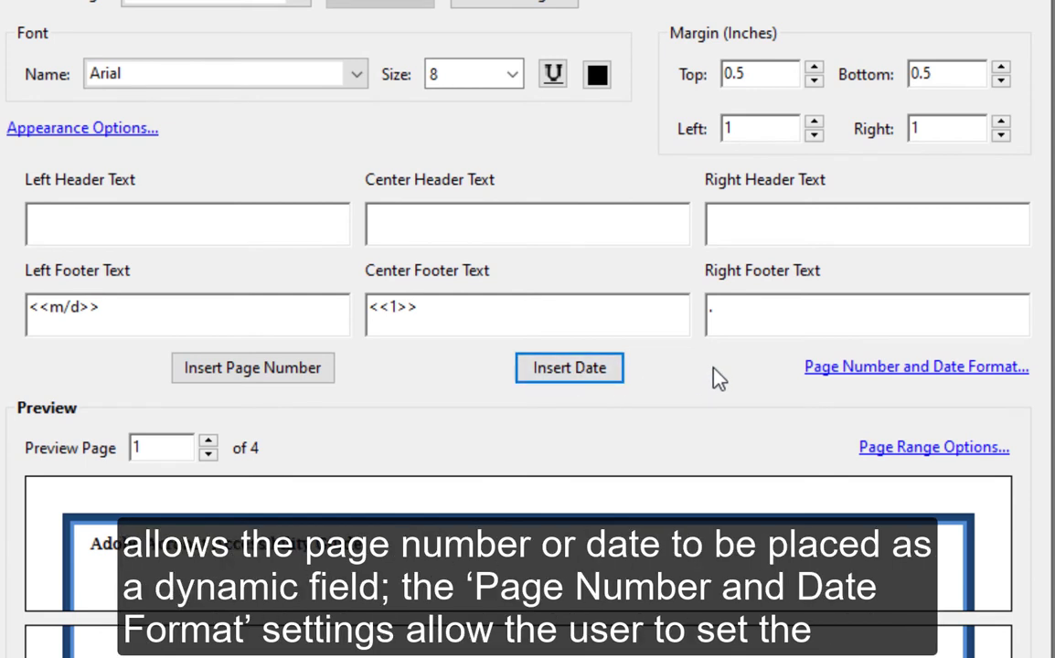
click(990, 369)
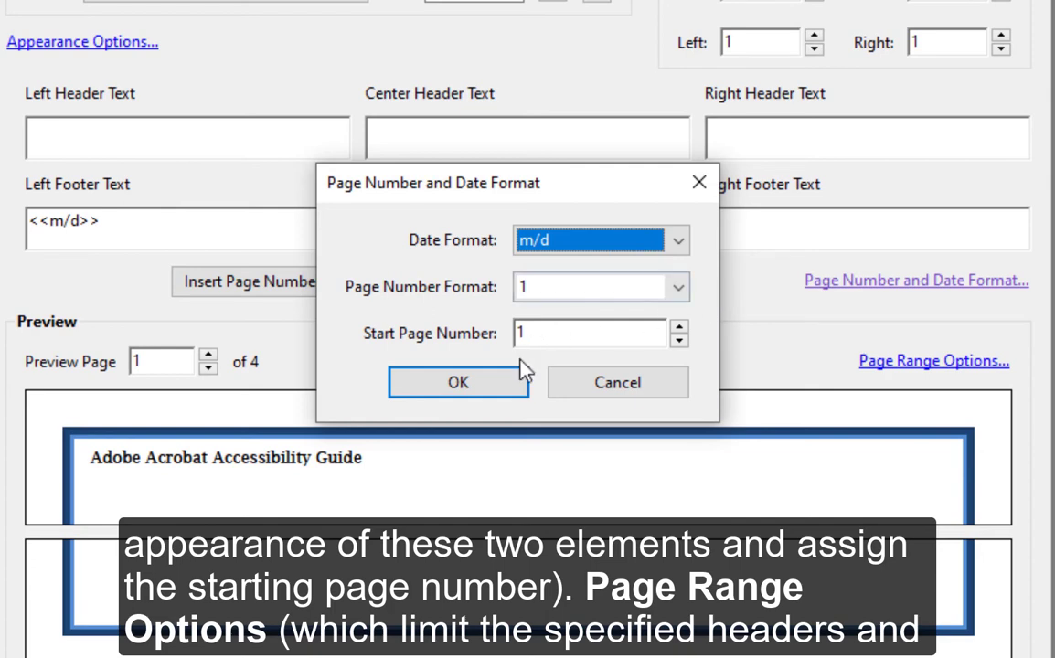
- Accept the date format and limit the page range to pages 2–4, all pages in range
click(494, 393)
click(979, 370)
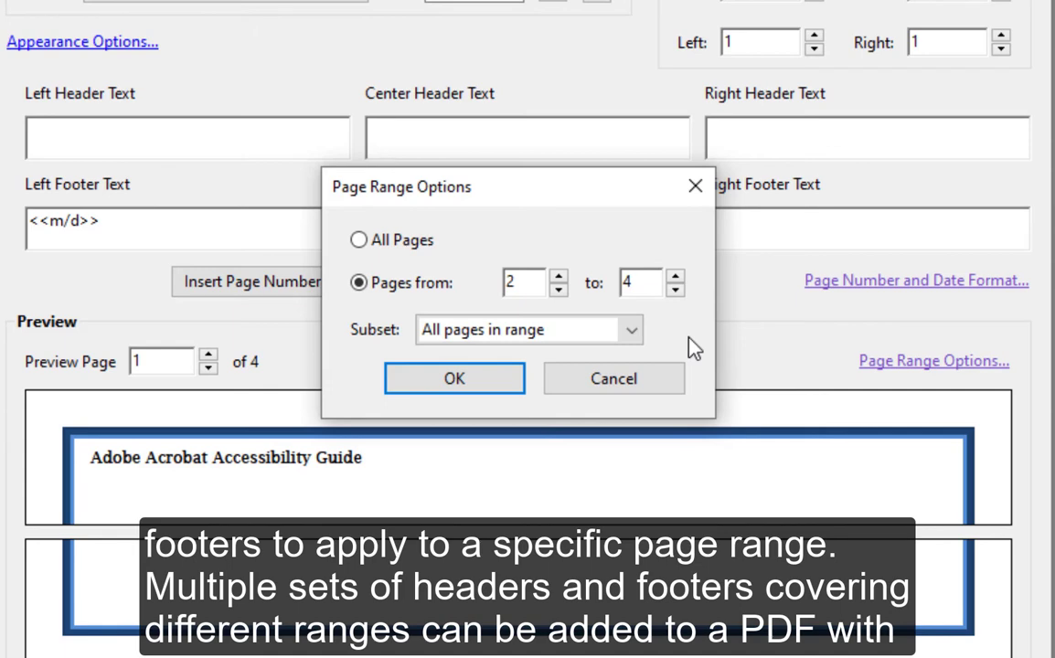
click(558, 275)
click(558, 290)
click(634, 335)
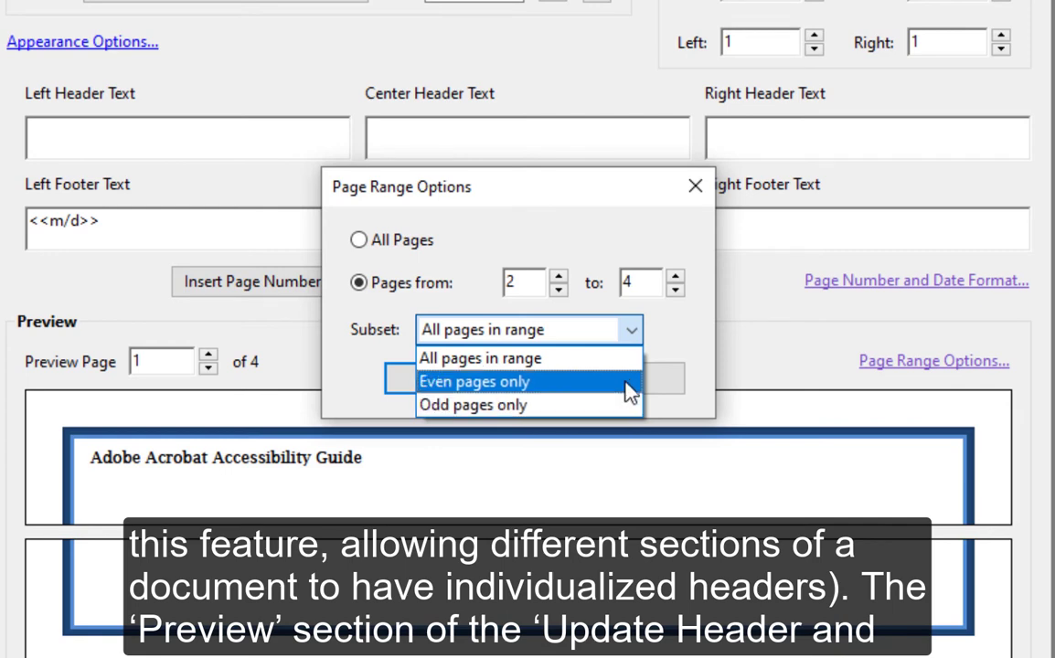
click(682, 339)
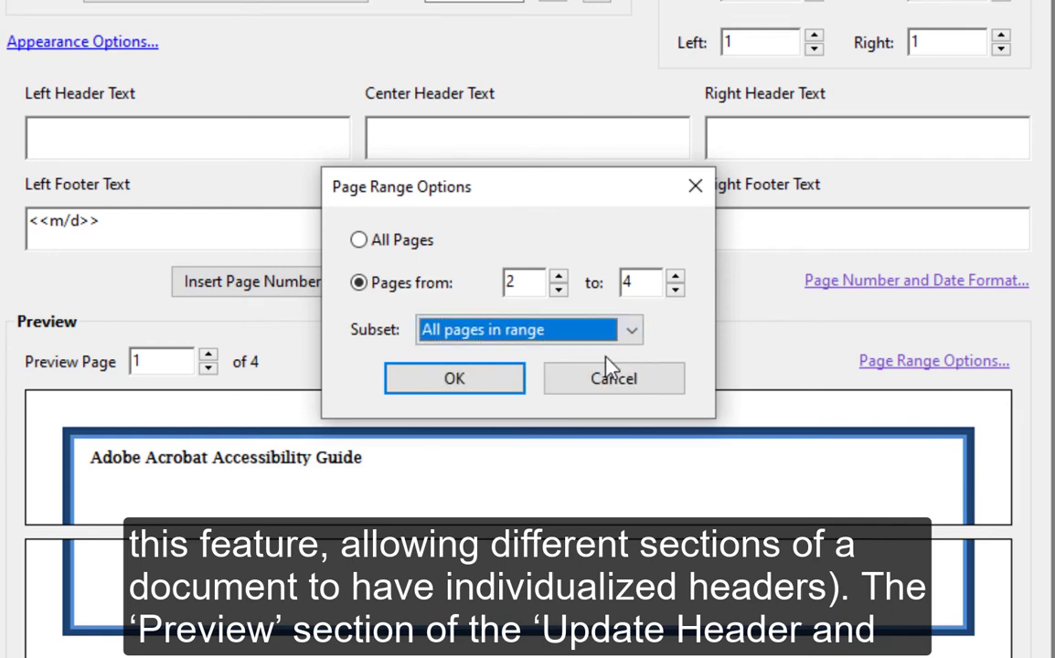
click(502, 388)
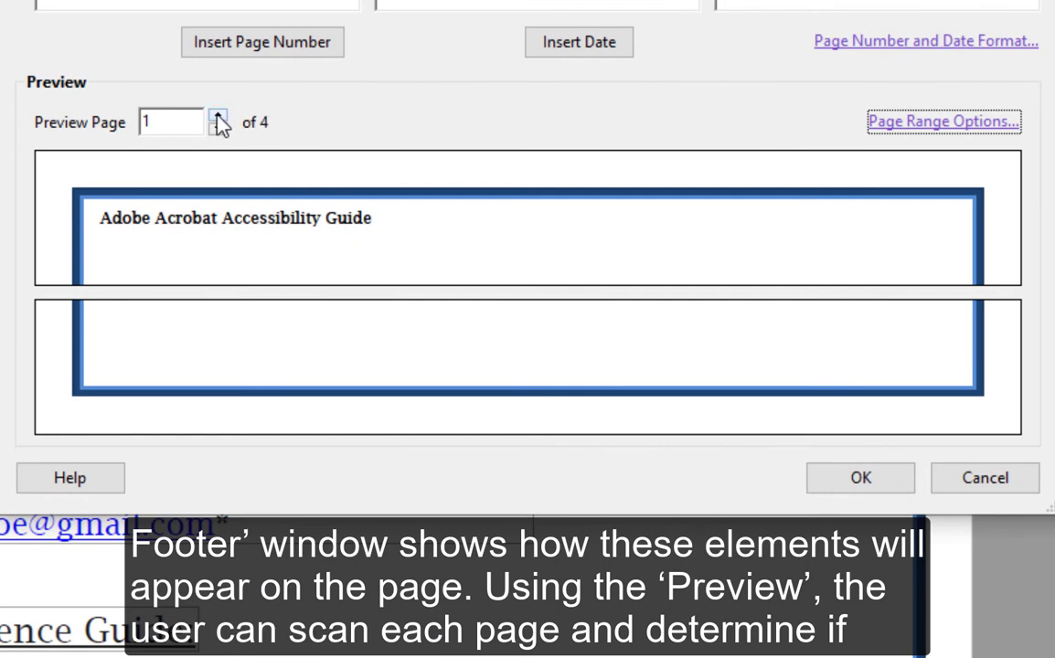
click(218, 118)
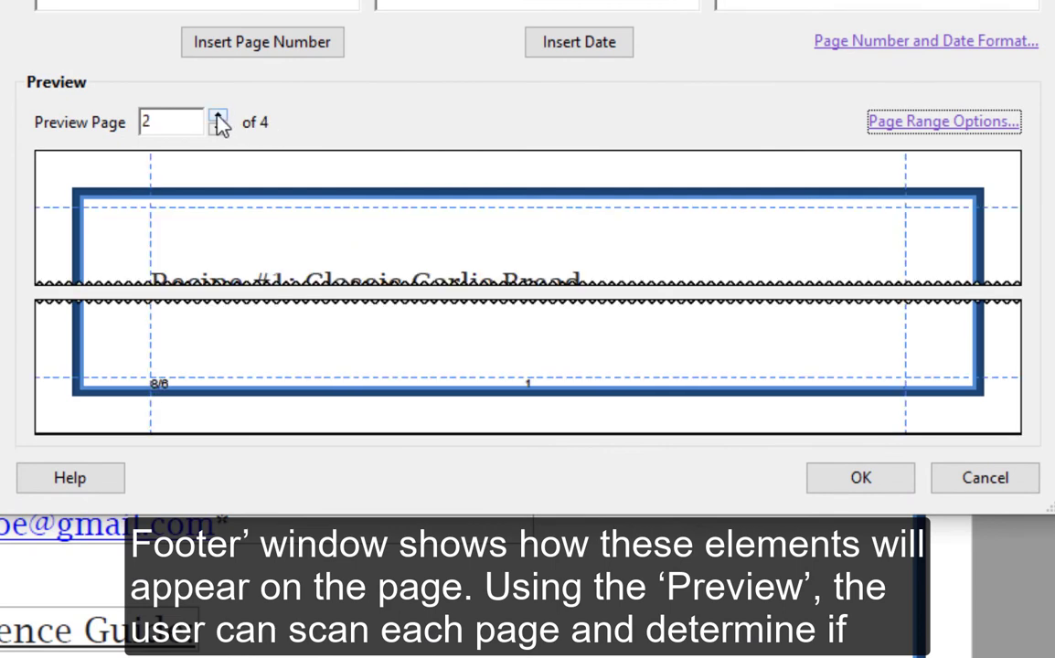
click(219, 128)
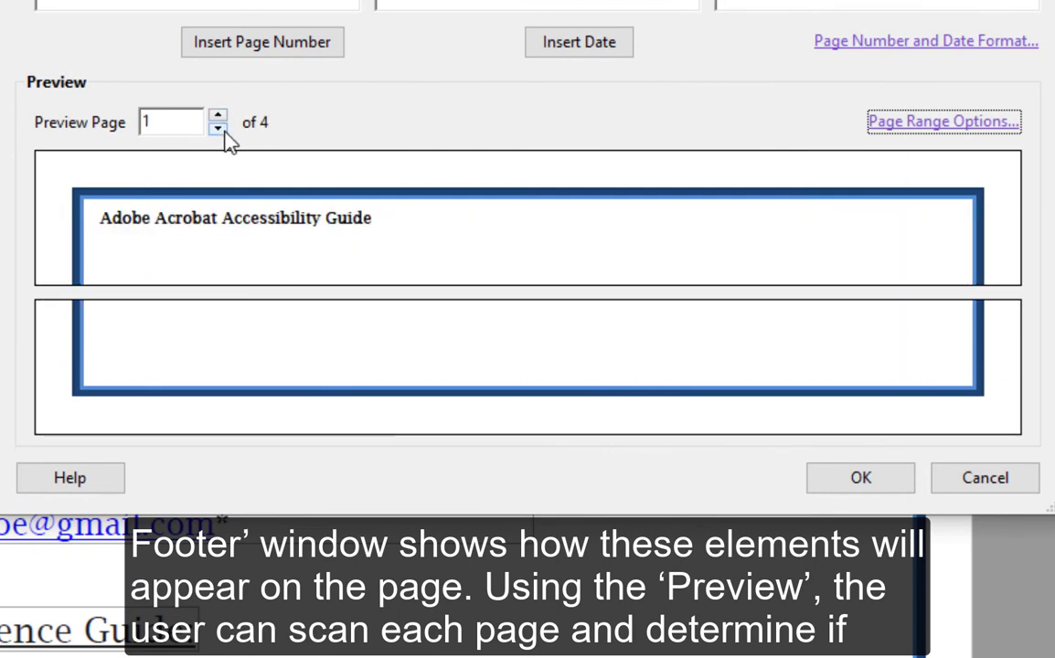
click(219, 120)
click(219, 119)
click(218, 120)
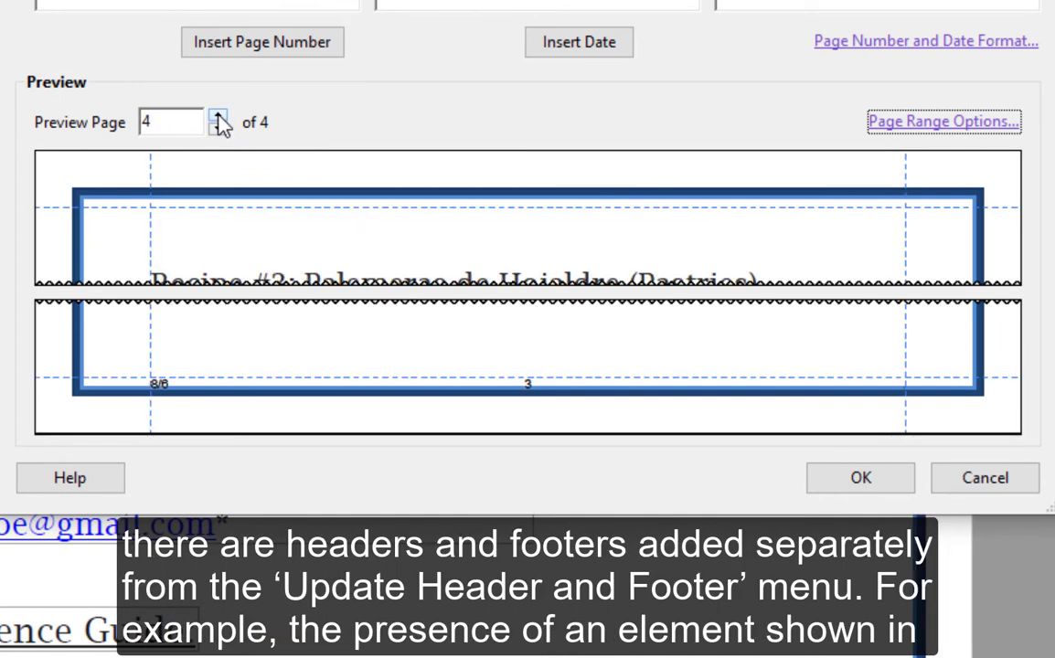
click(219, 129)
click(219, 129)
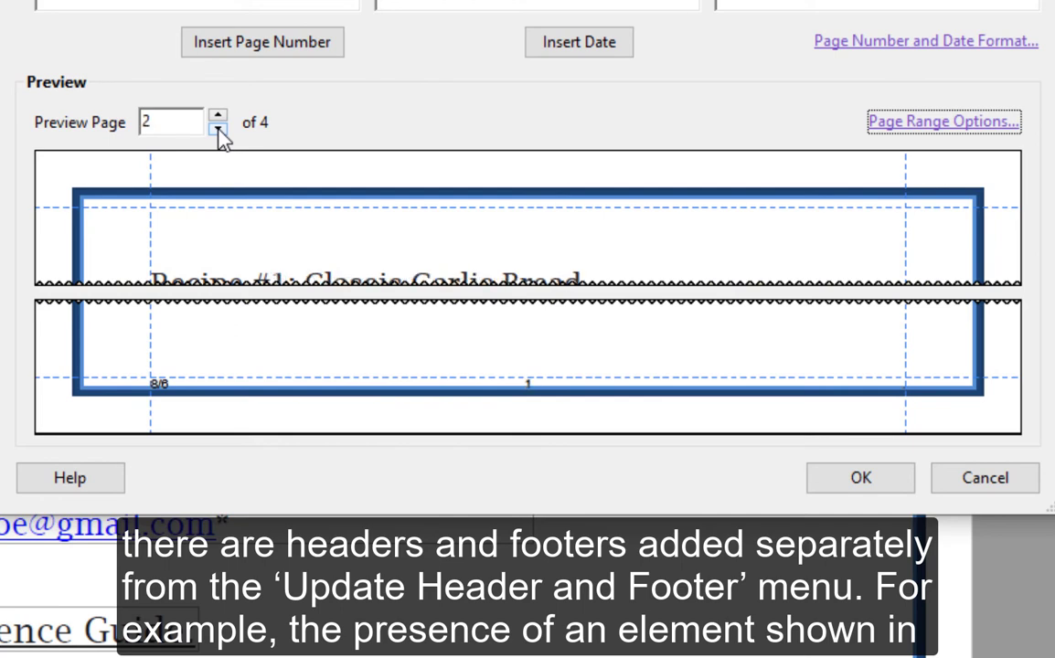
click(219, 129)
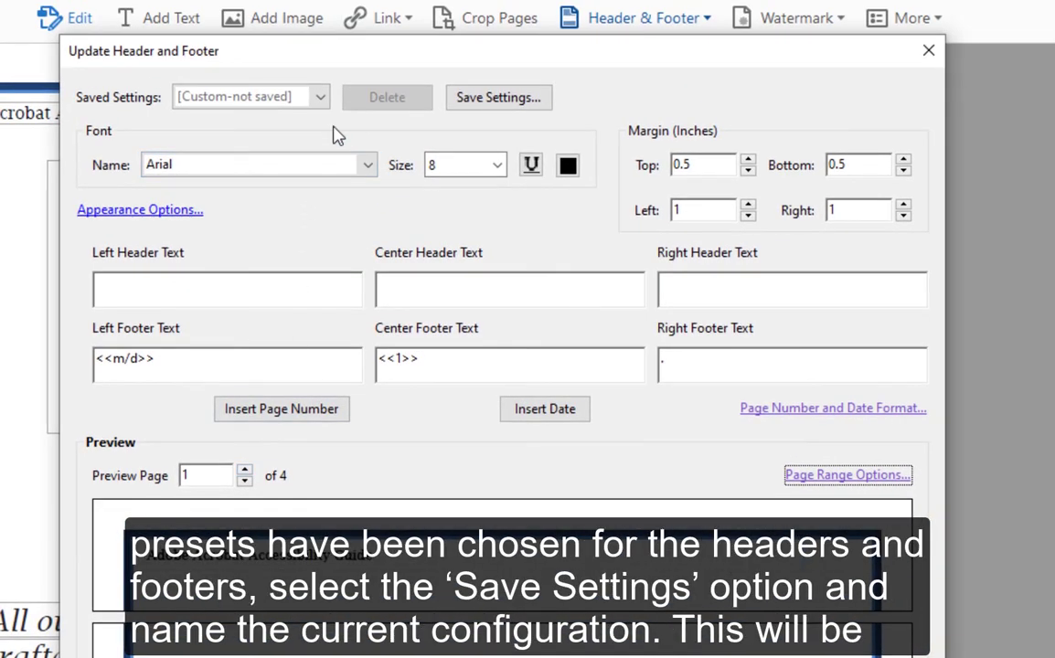
- Save the current header and footer configuration as the preset 'Setting 1'
click(473, 103)
text(Settings)
key(BackSpace)
text(1)
key(Return)
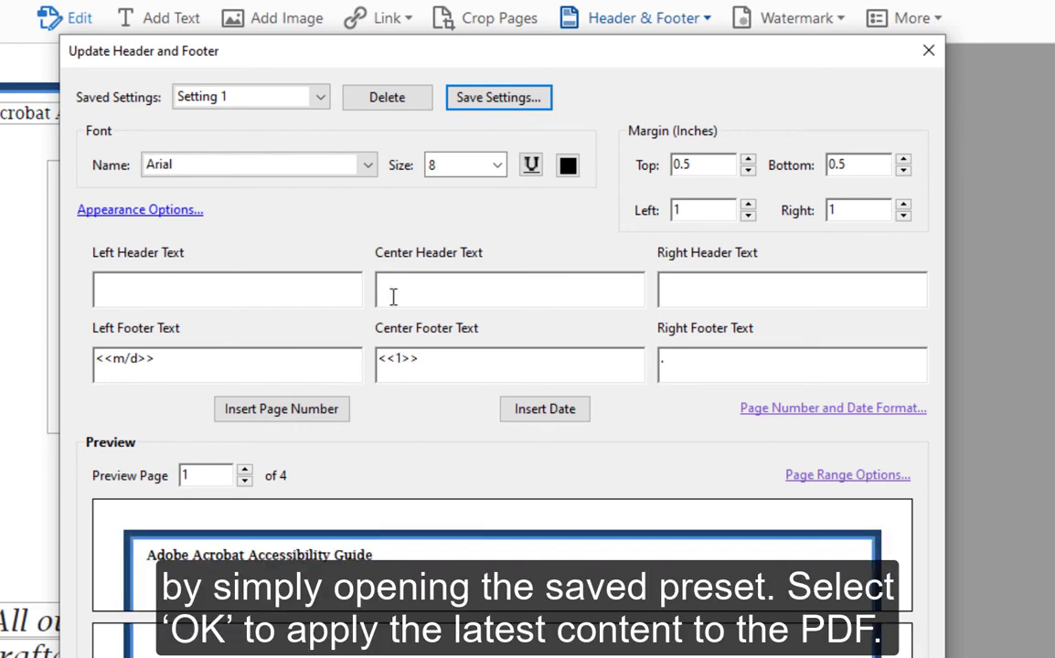
- Load the Setting 1 preset and apply the header and footer to the recipes PDF
click(322, 99)
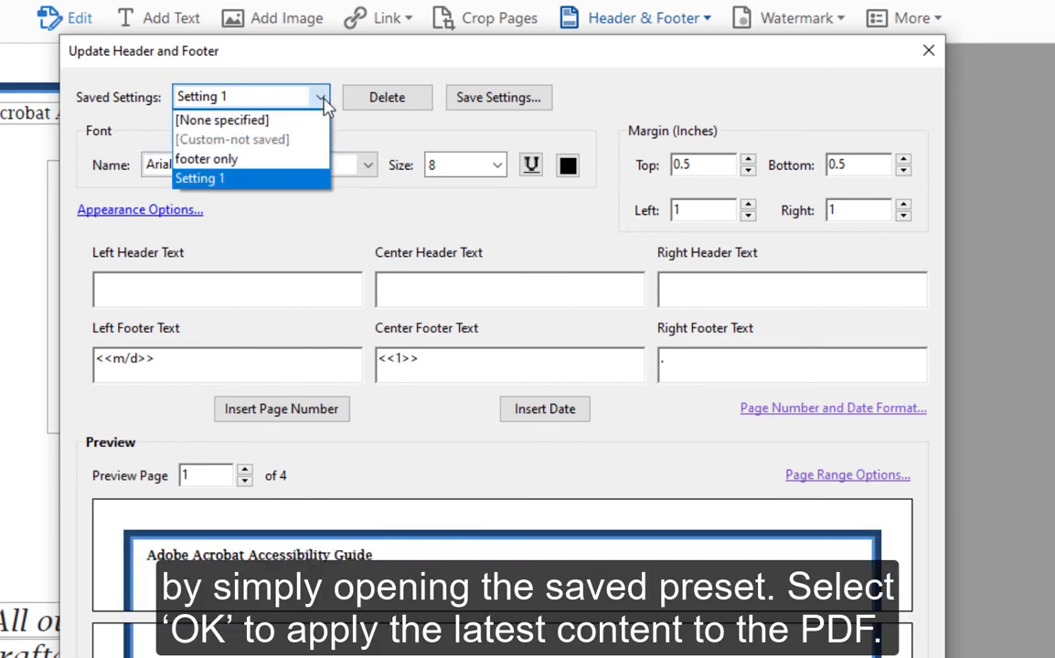
click(275, 180)
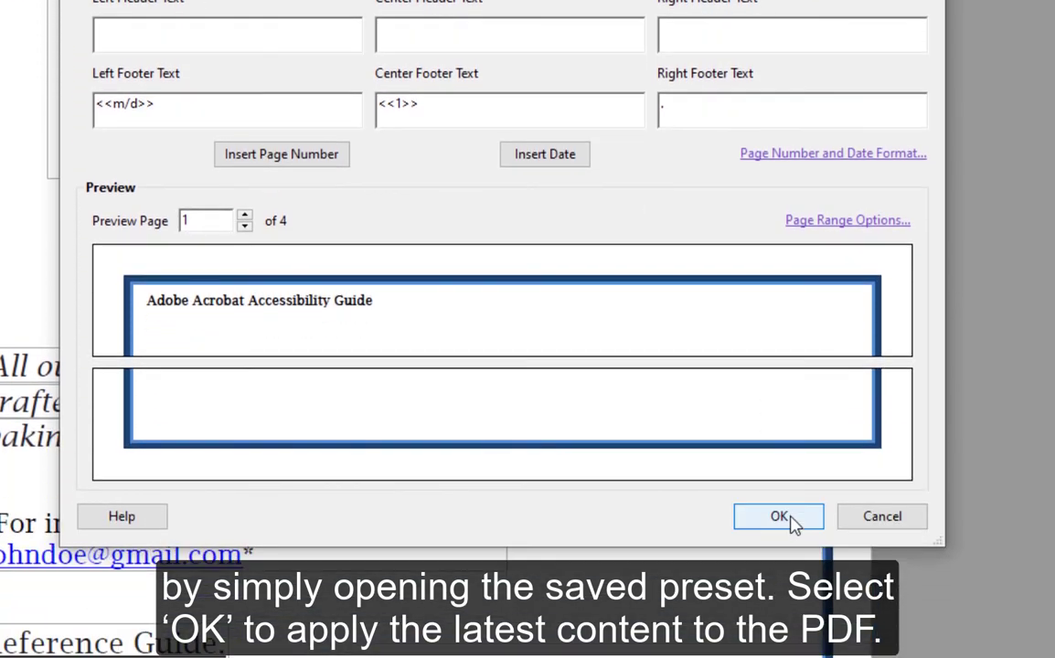
click(788, 515)
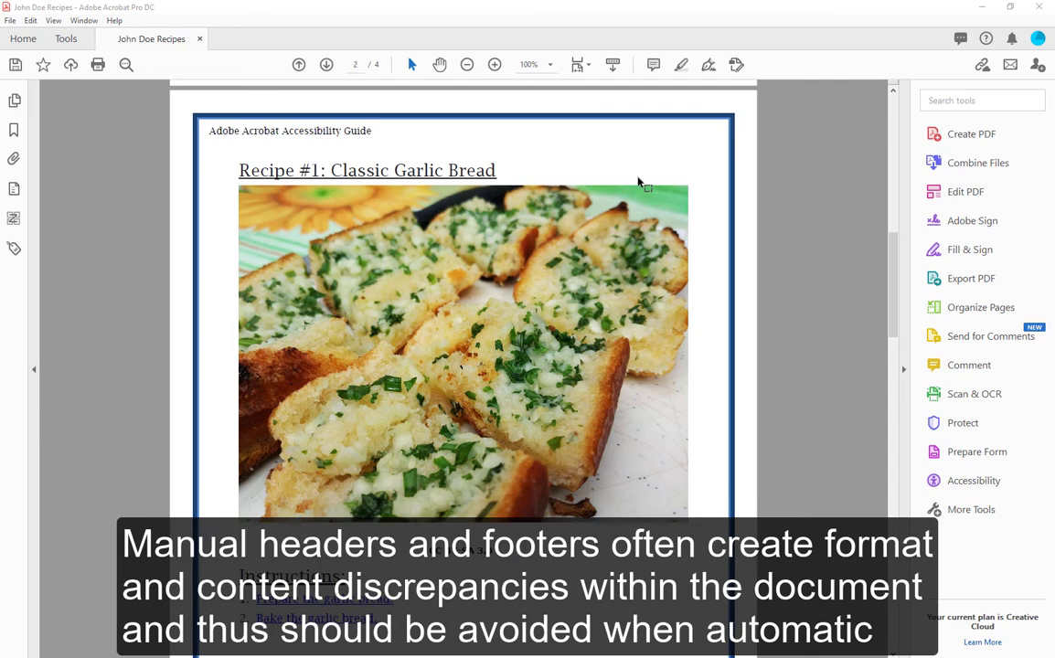
scroll(639, 188, up, 9)
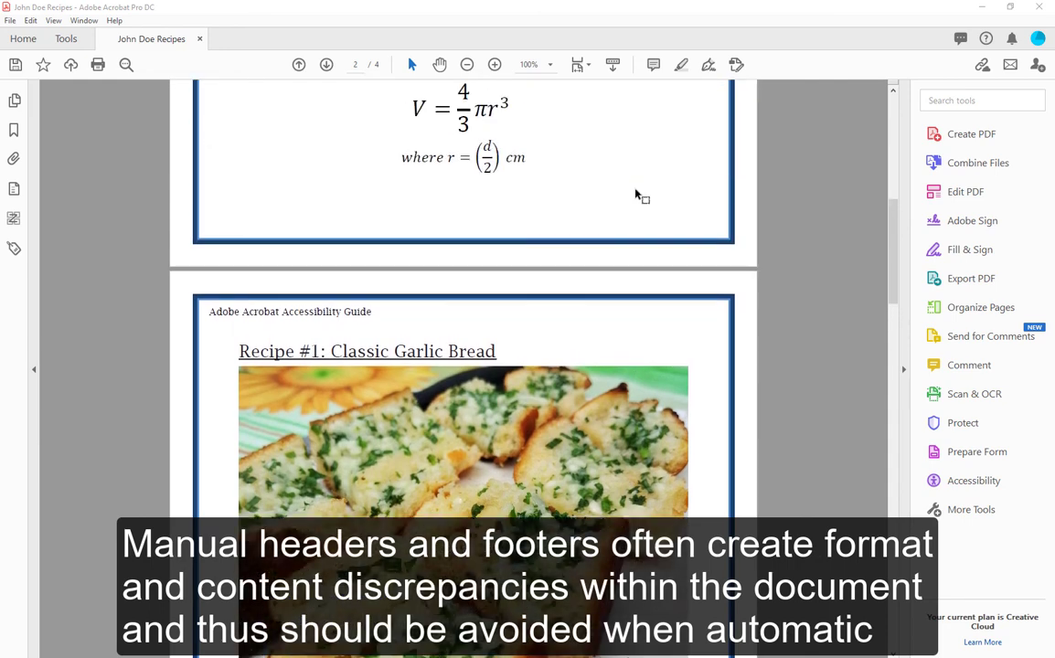
scroll(638, 197, up, 4)
scroll(635, 194, down, 6)
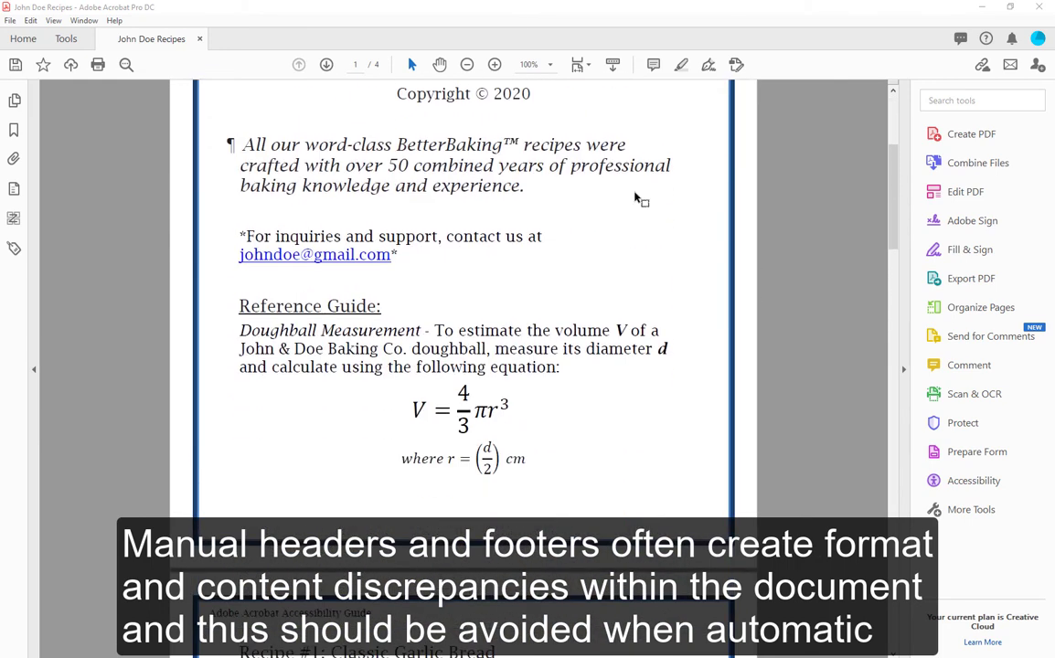
scroll(634, 194, down, 6)
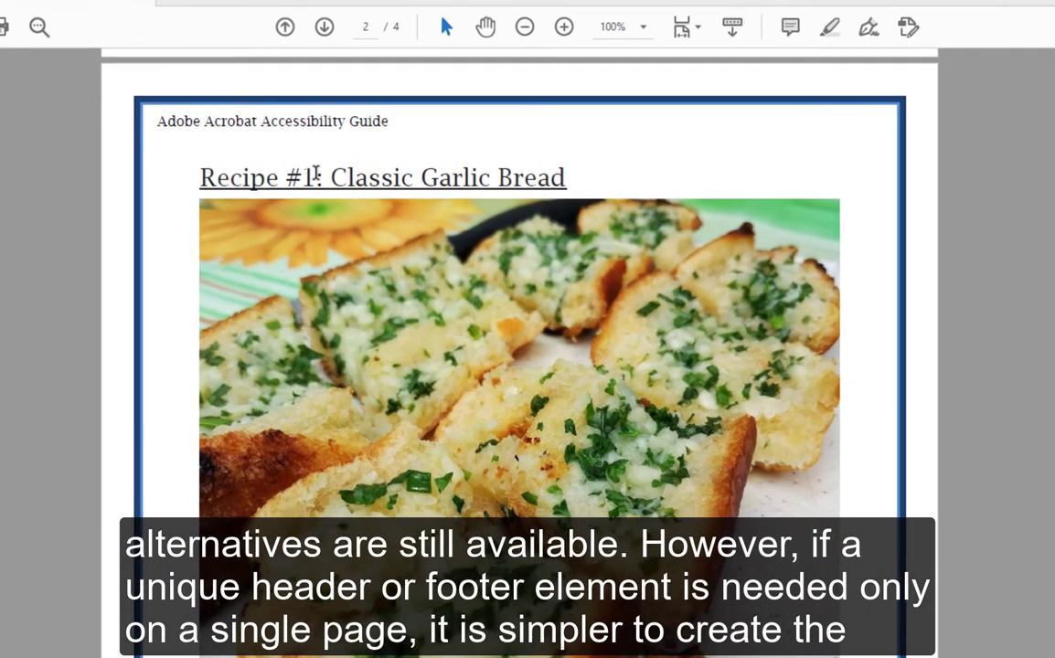
drag(315, 169, 194, 174)
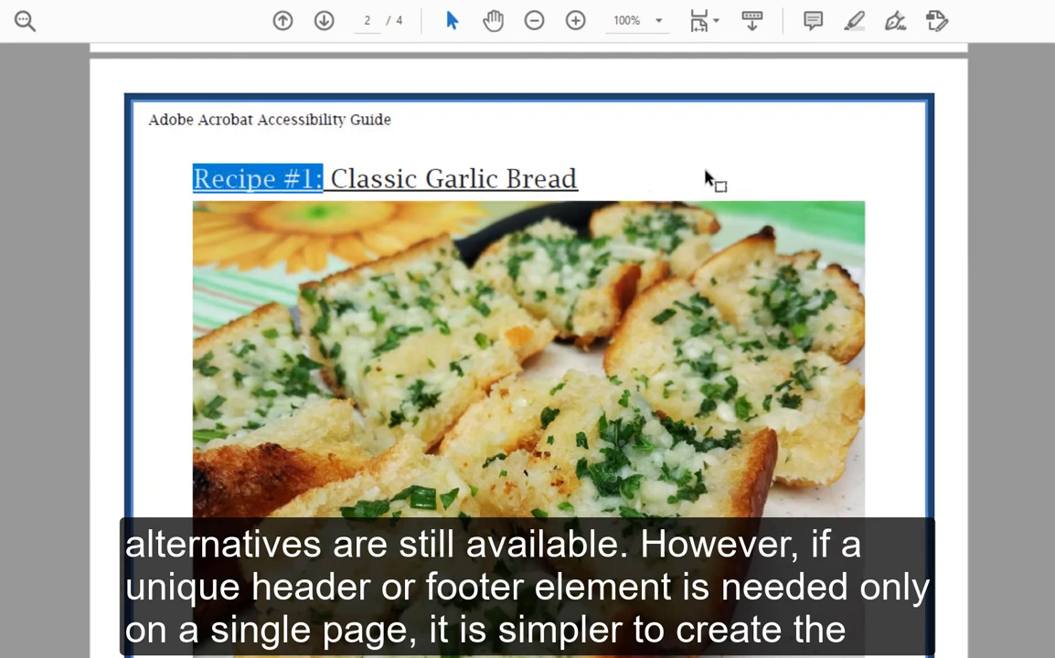
key(Right)
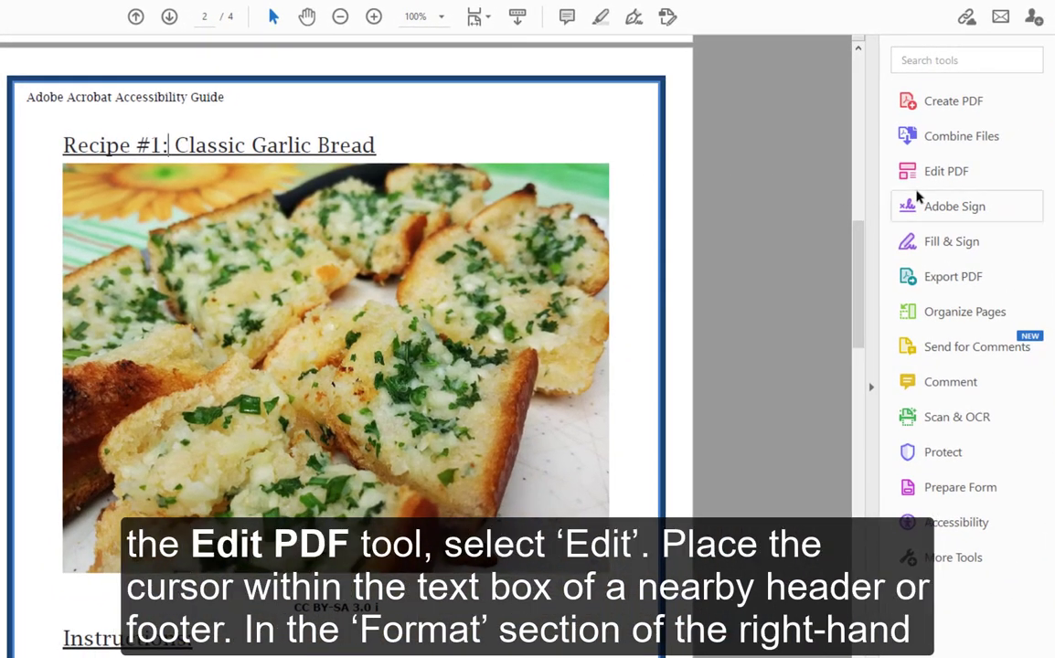
- In Edit PDF, check the existing header's font and draw a new text box at the top right
click(980, 183)
click(227, 174)
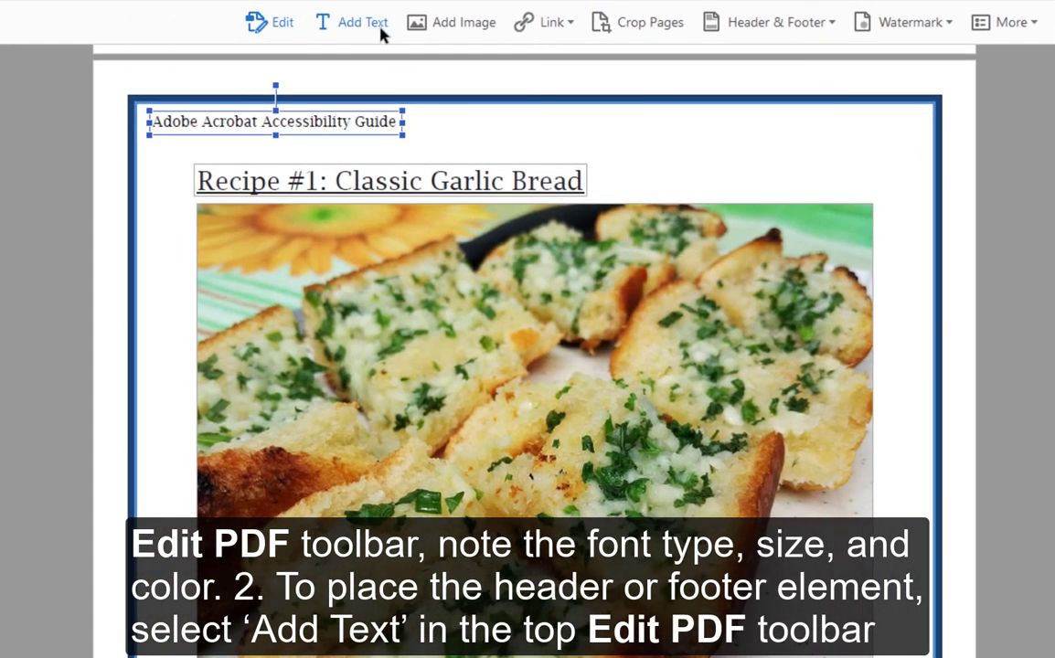
click(381, 29)
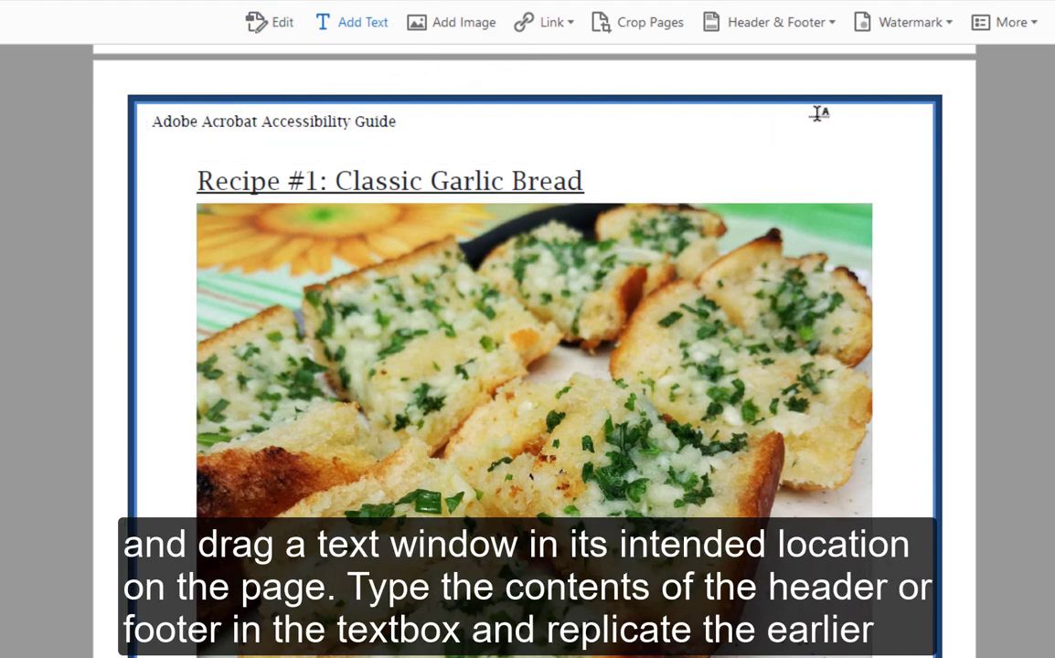
drag(817, 115, 918, 140)
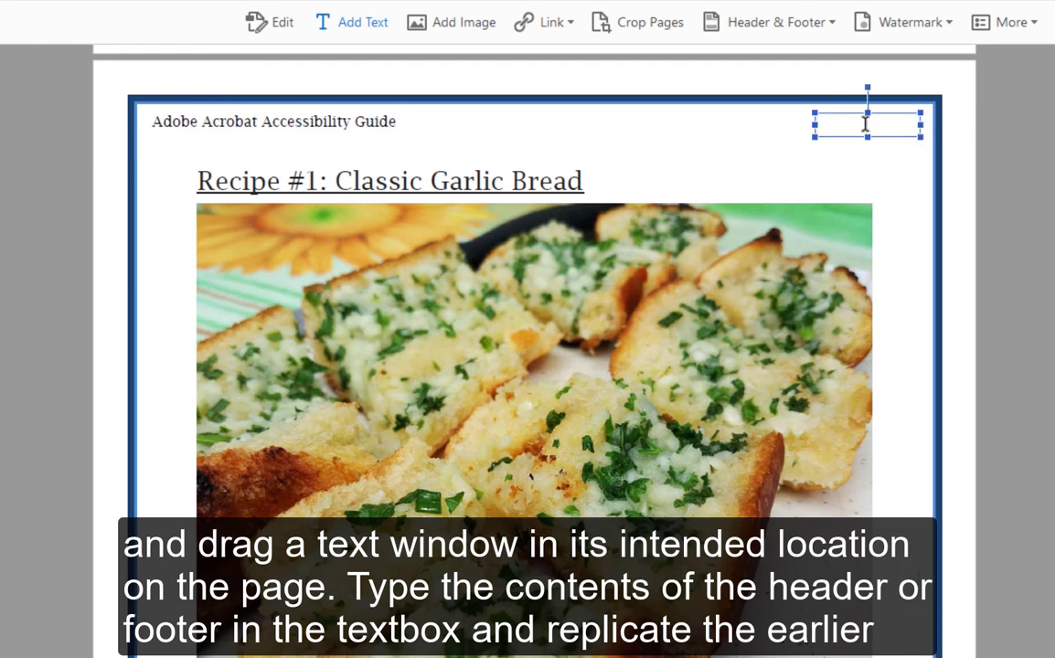
- Enter 'Recipe #1', right-aligned, in 10 pt Lucida Bright
text(Recipe #1)
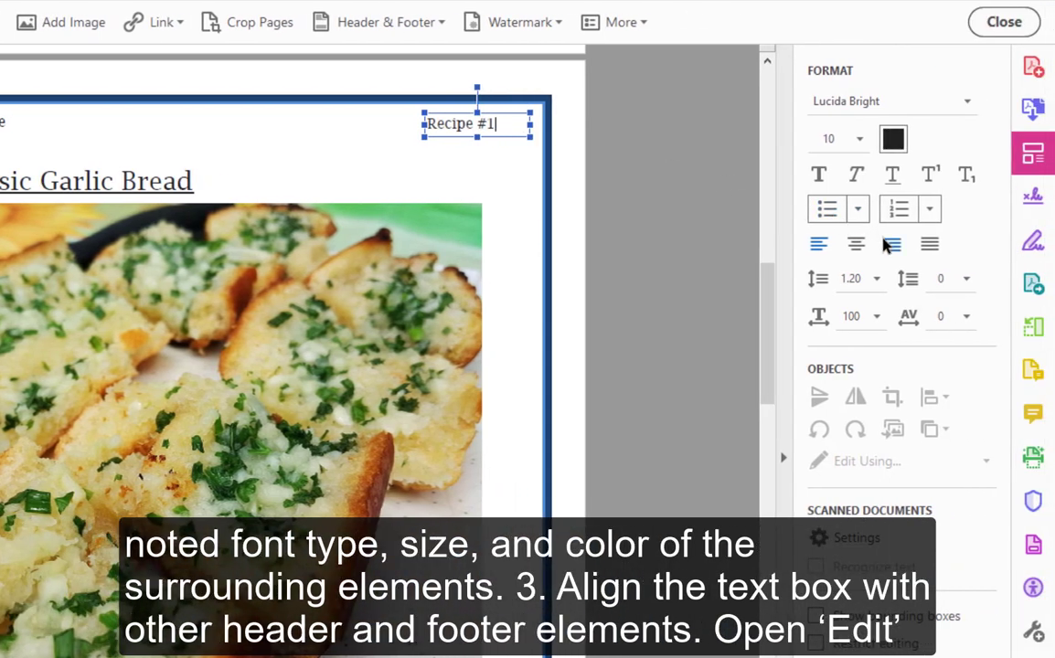
click(890, 243)
click(855, 141)
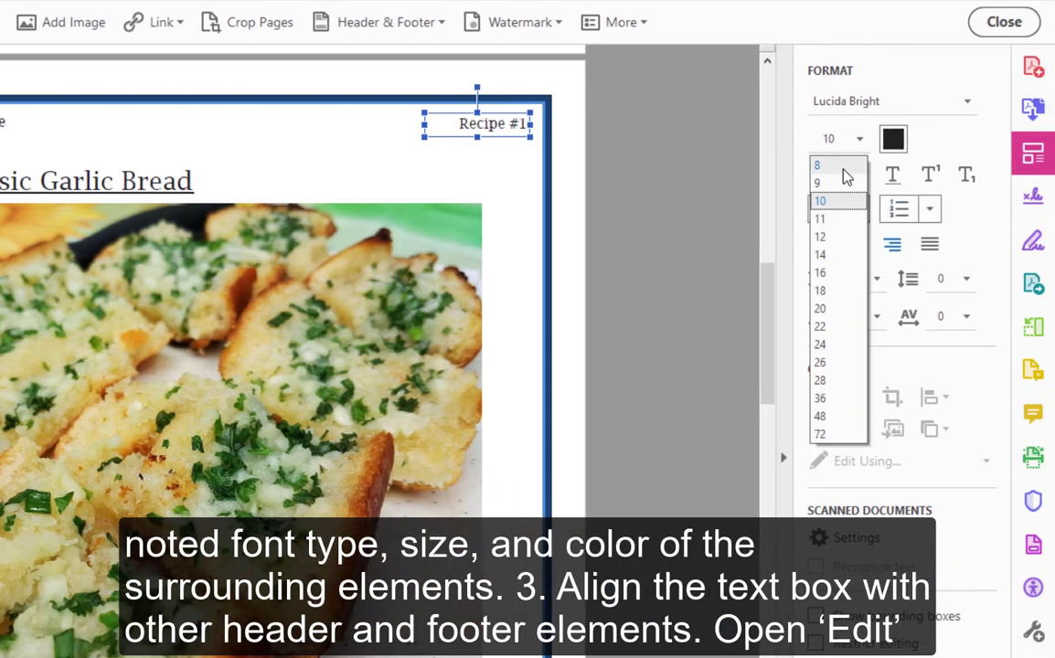
click(840, 203)
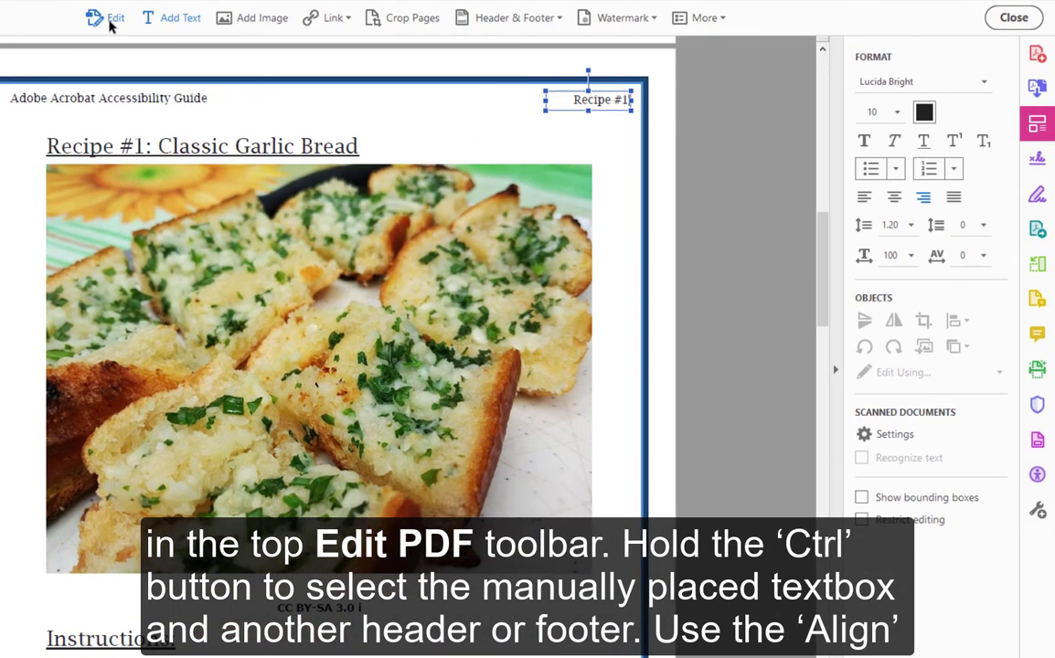
click(109, 24)
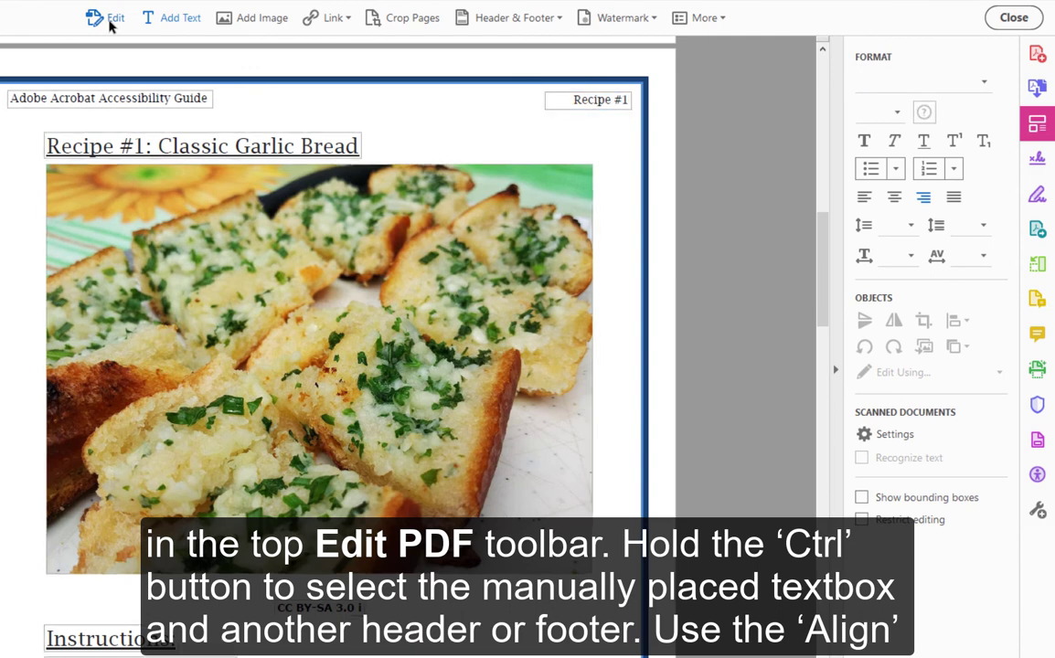
- Top-align the 'Recipe #1' box with the 'Adobe Acrobat Accessibility Guide' header, then exit Edit PDF
click(607, 102)
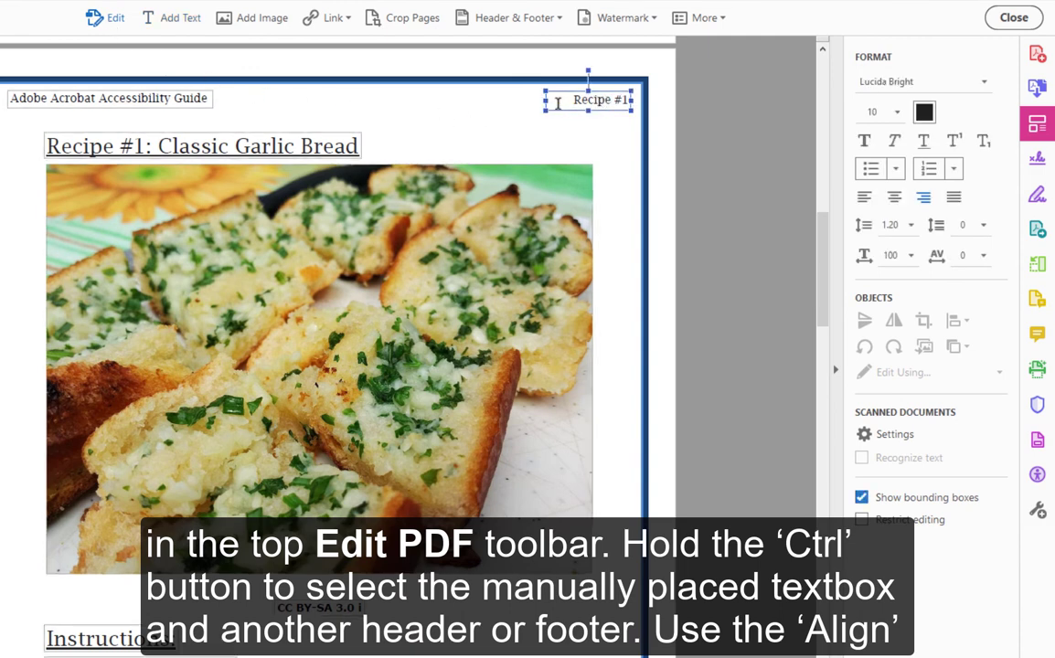
ctrl+click(174, 99)
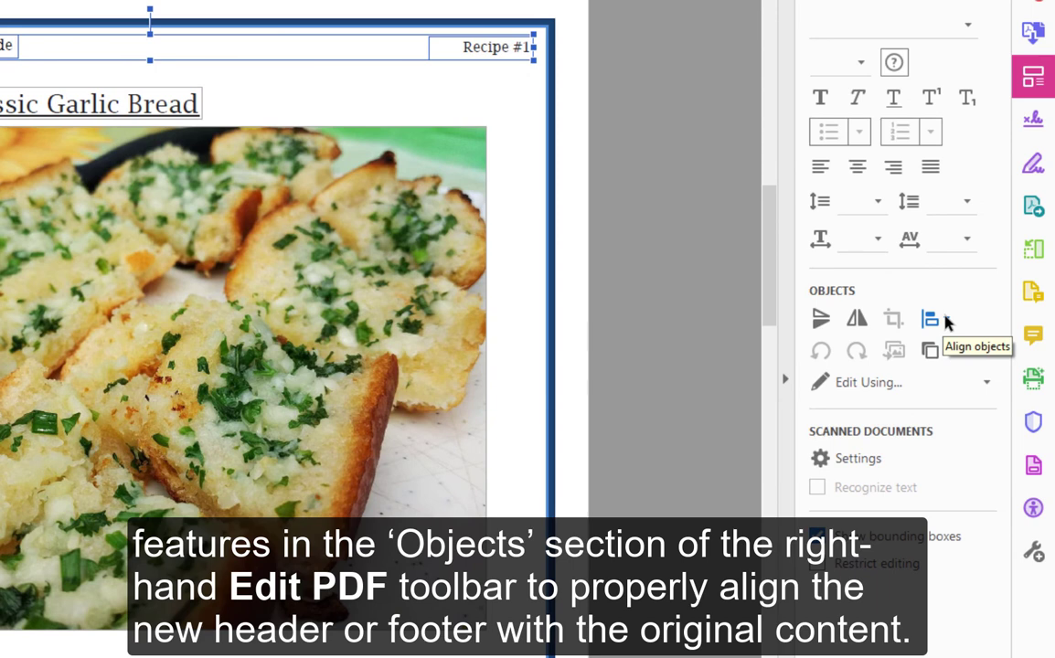
click(947, 320)
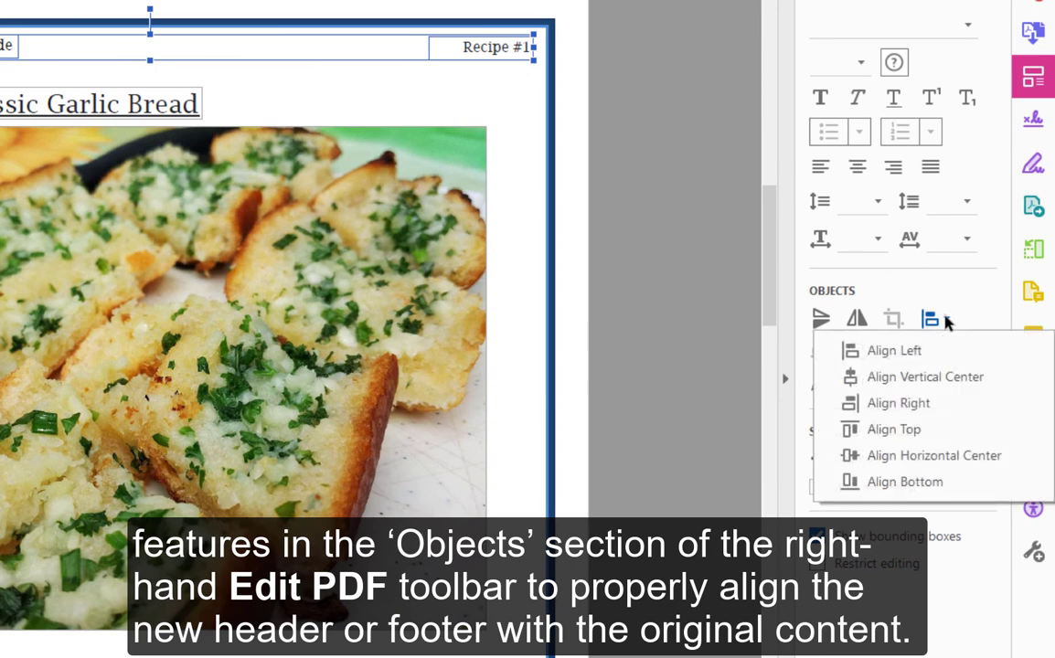
click(938, 432)
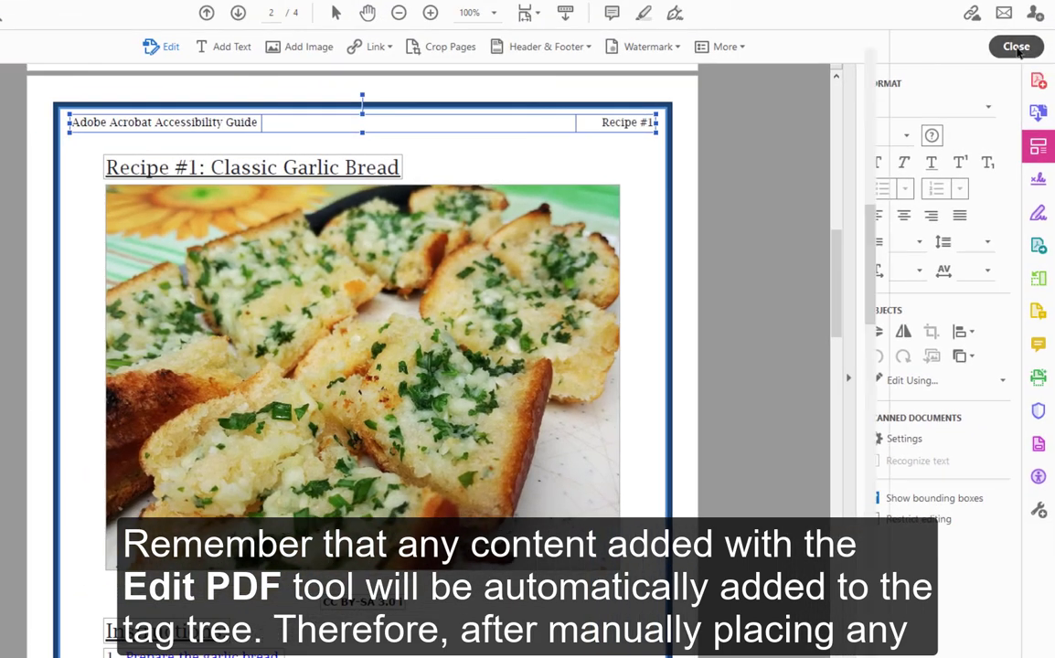
click(1016, 47)
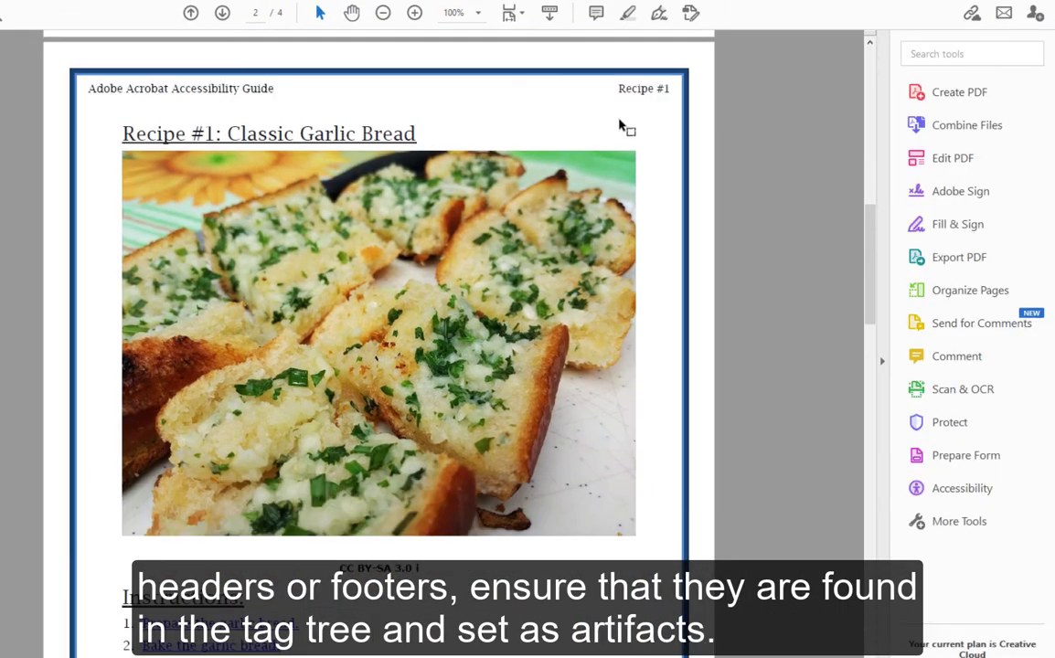